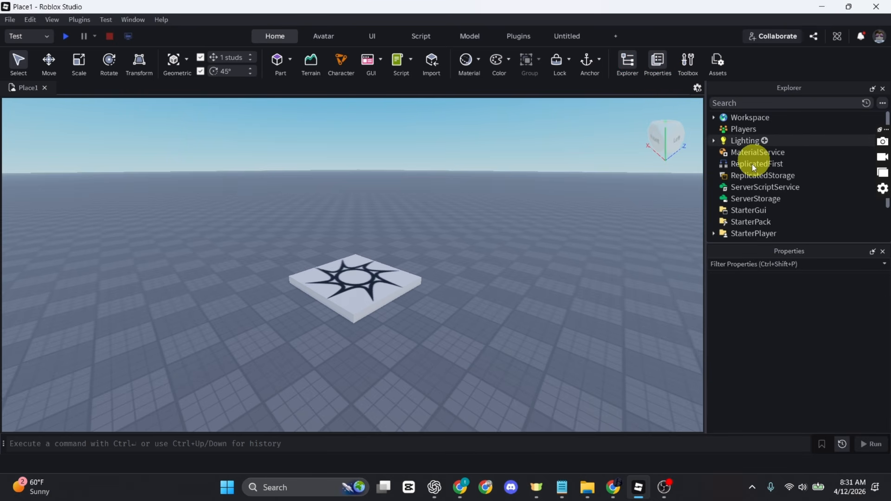
Insert a ScreenGui under StarterGui and rename it ShopUI
scroll(765, 205, down, 1)
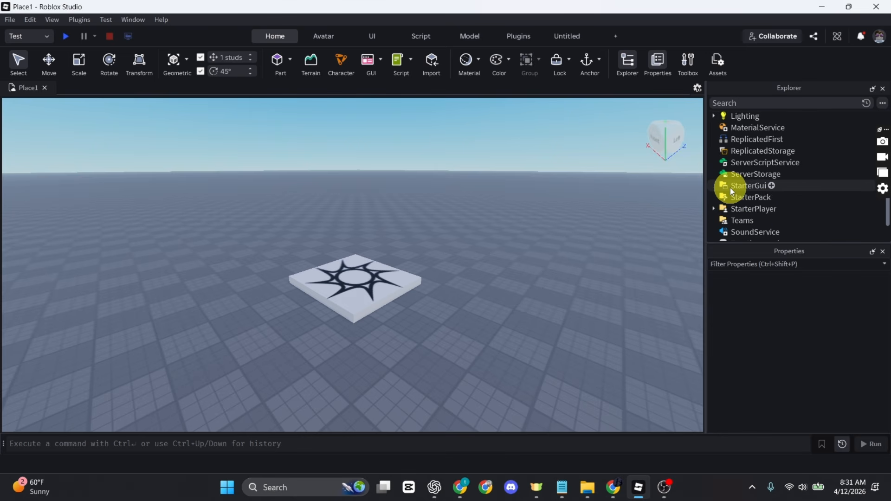
click(771, 186)
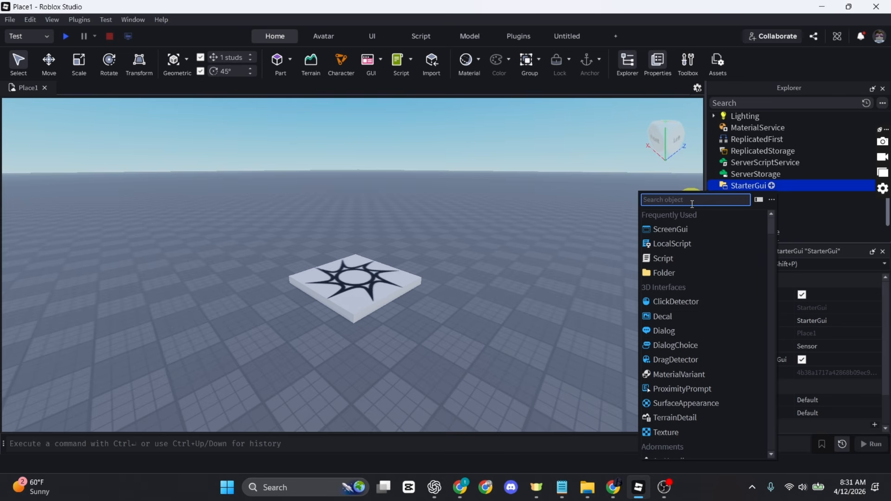
click(681, 232)
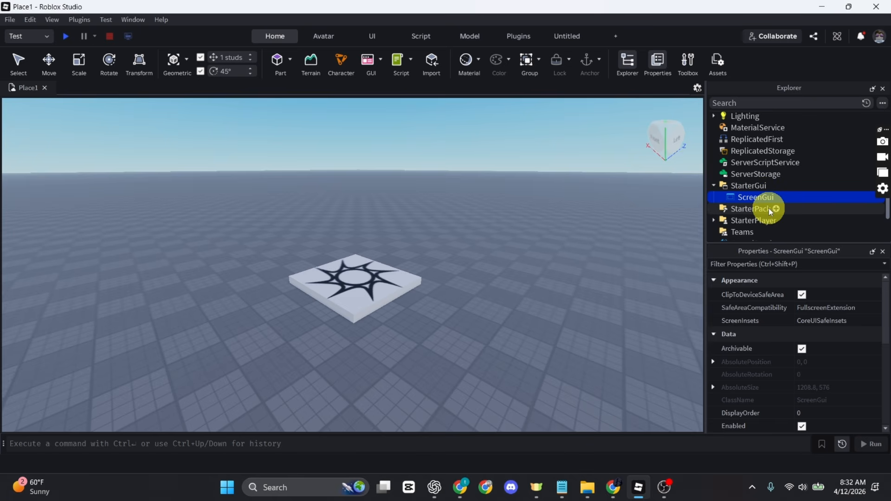
right_click(770, 197)
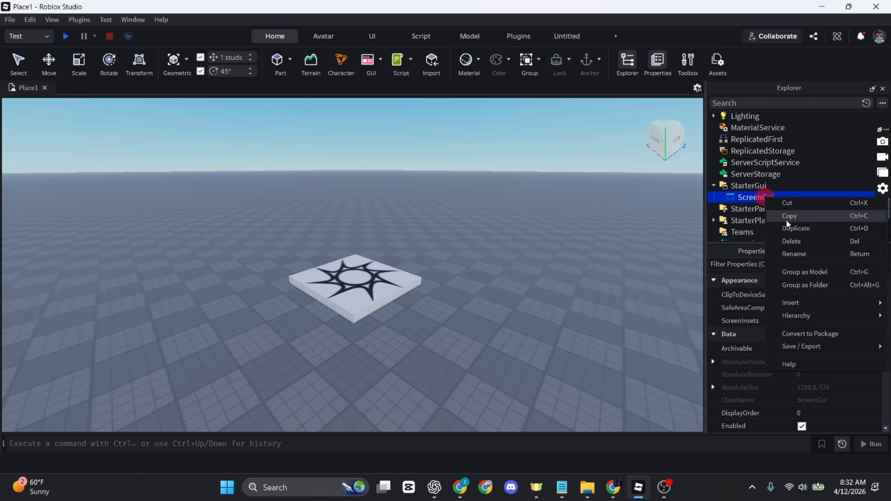
click(800, 255)
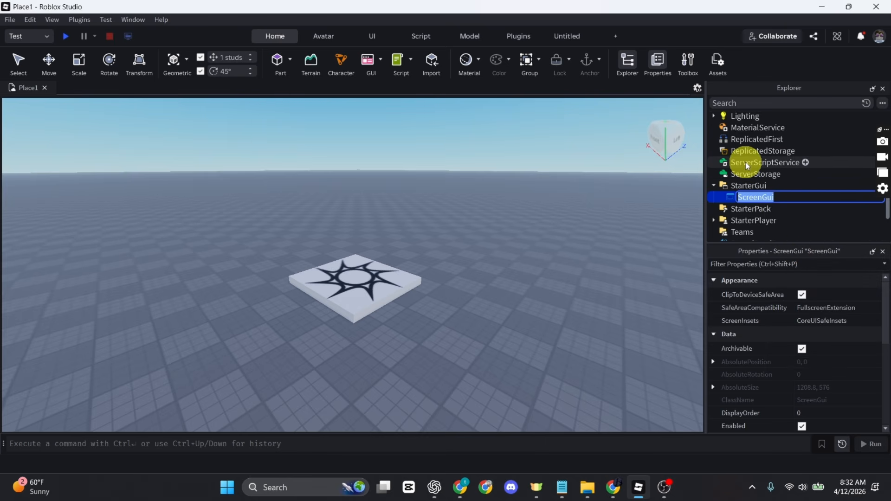
text(S)
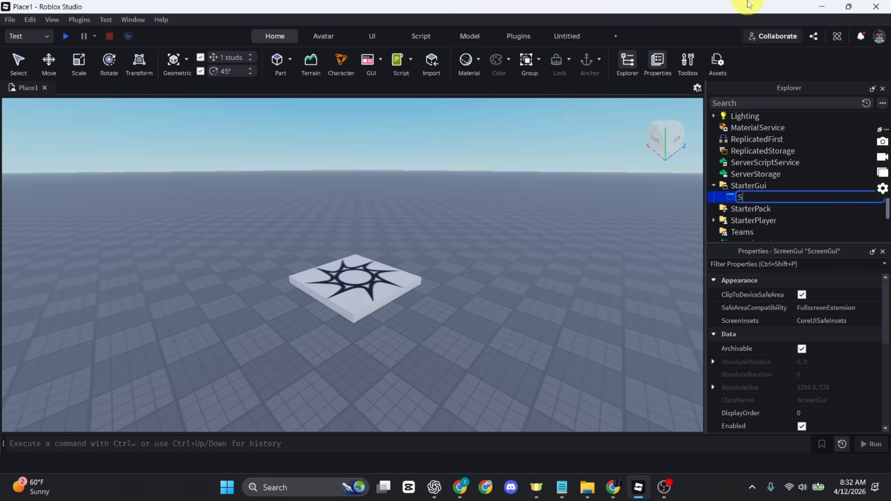
text(hopUI)
key(Return)
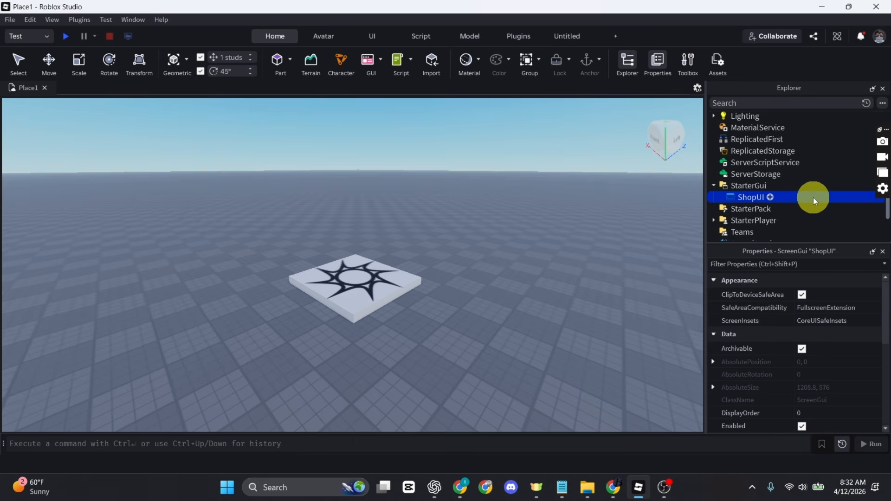
Insert a TextButton into ShopUI and rename it ShopButton
click(771, 198)
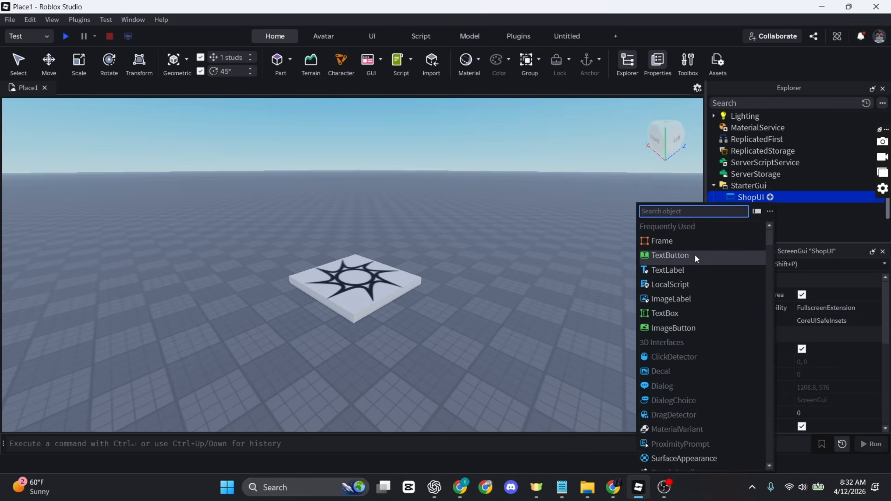
click(684, 211)
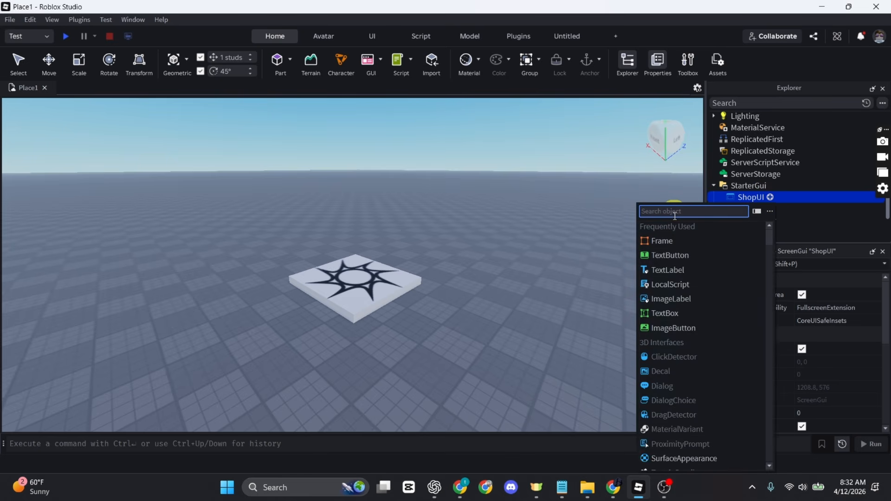
click(688, 256)
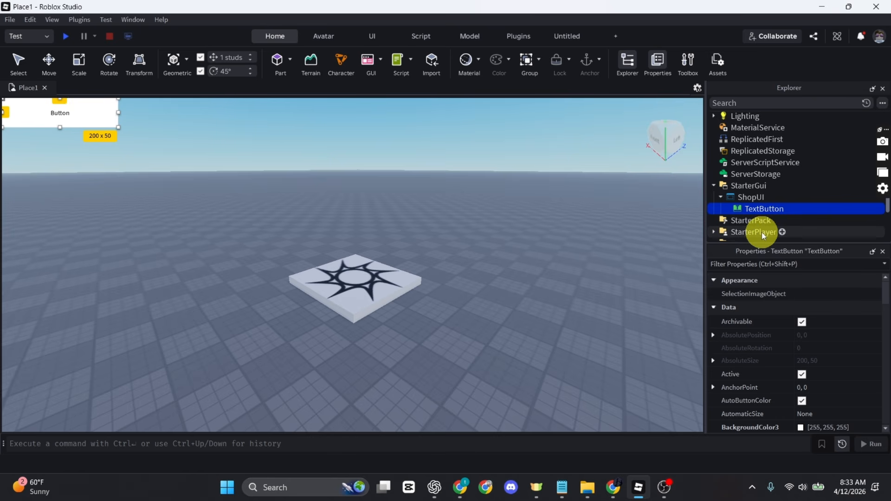
right_click(764, 213)
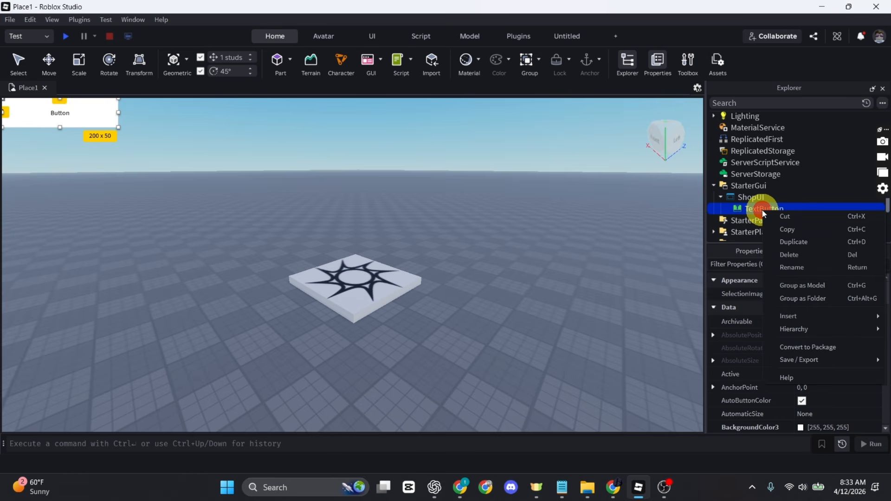
click(802, 265)
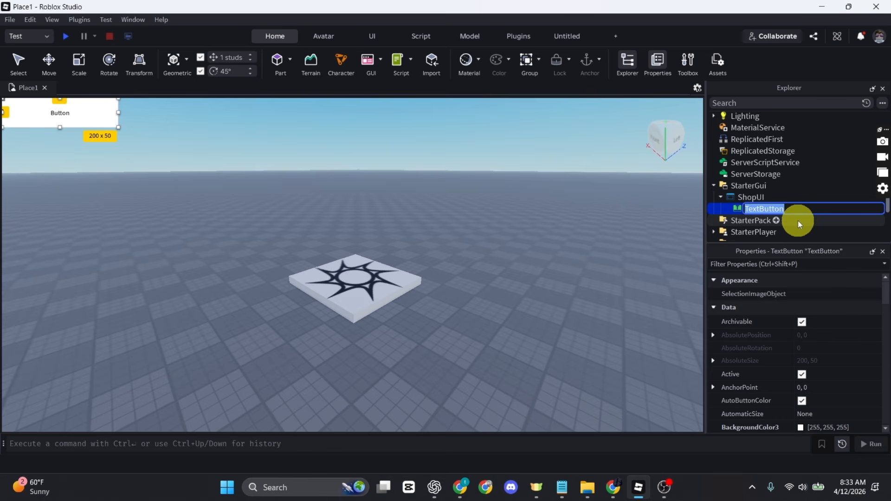
text(Shop)
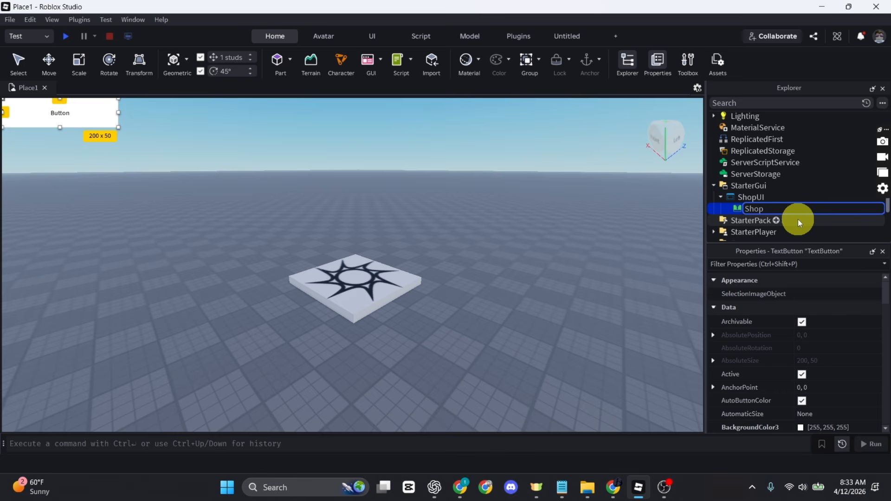
text(Button)
key(Return)
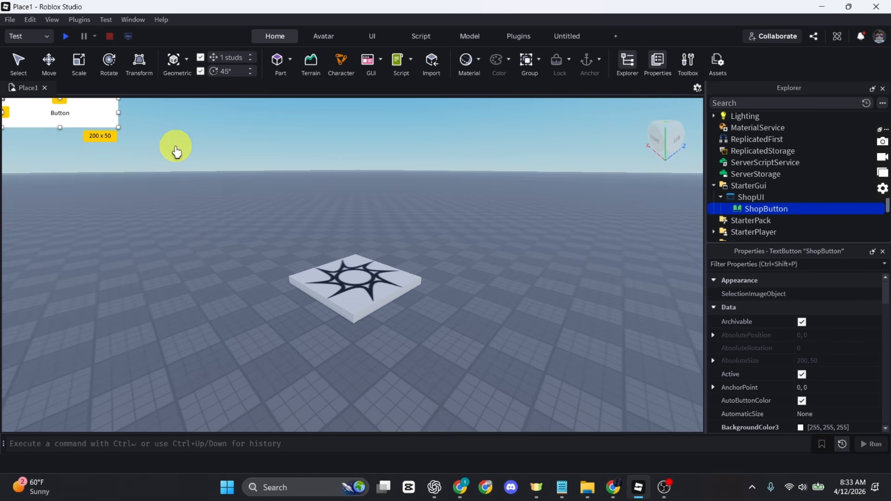
Move ShopButton to the left middle at 86 x 71 and erase its 'Button' Text value
drag(119, 283, 56, 287)
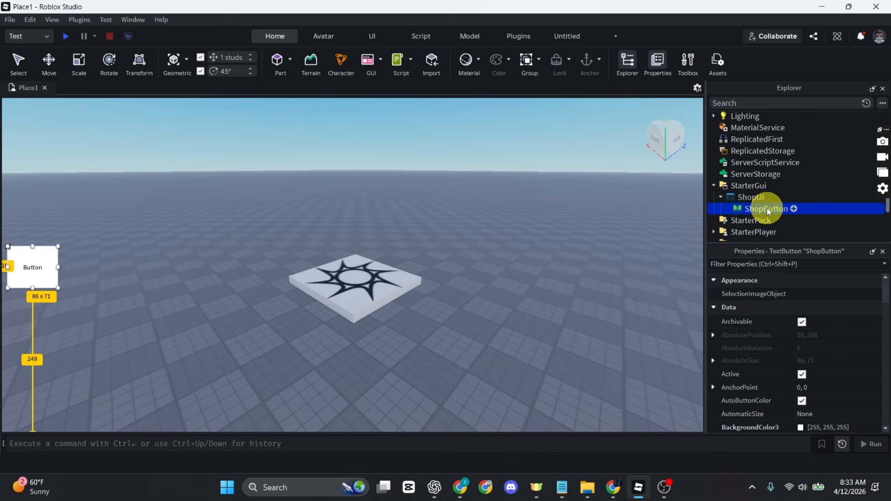
scroll(822, 325, down, 3)
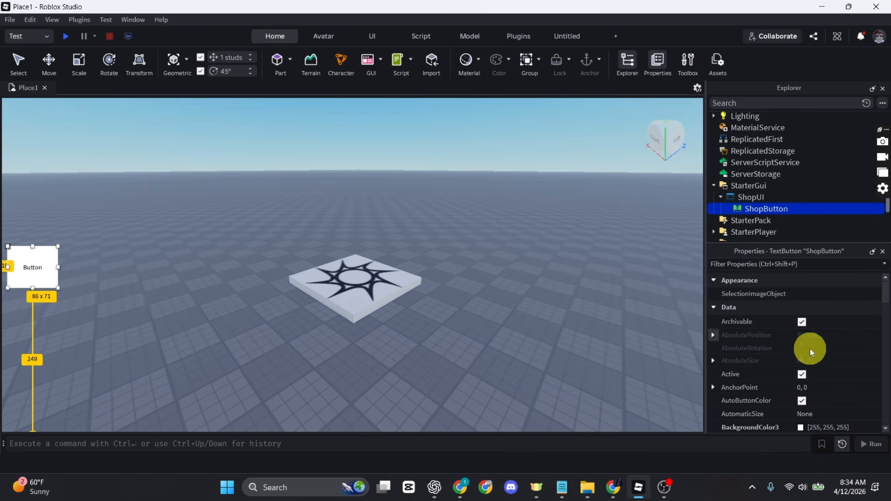
scroll(801, 354, down, 10)
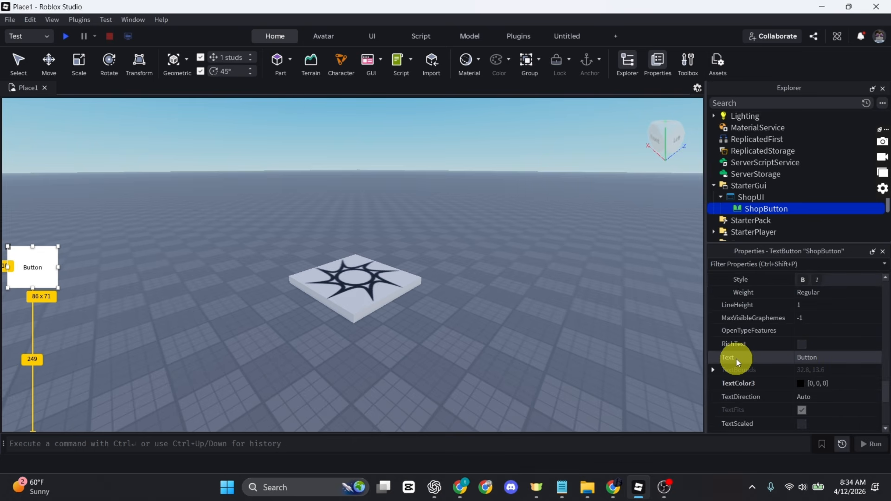
click(845, 361)
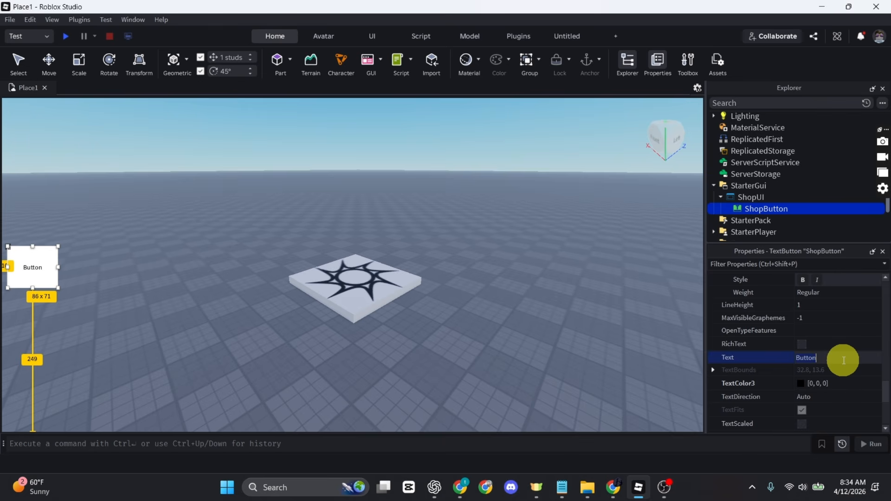
key(BackSpace)
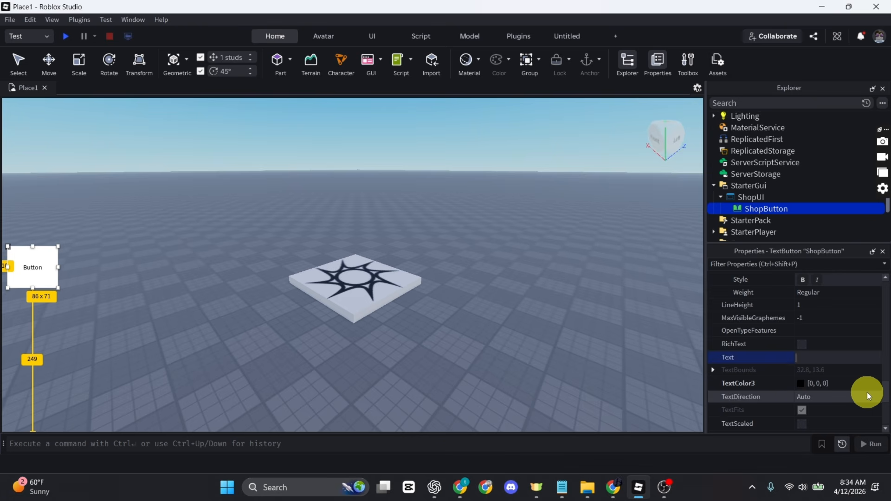
Add a UICorner and a UIStroke inside ShopButton
mouse_move(792, 210)
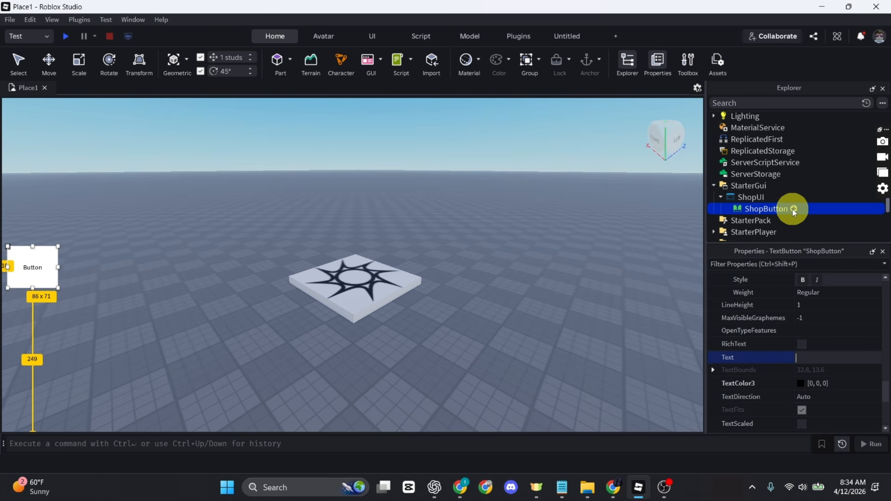
click(794, 209)
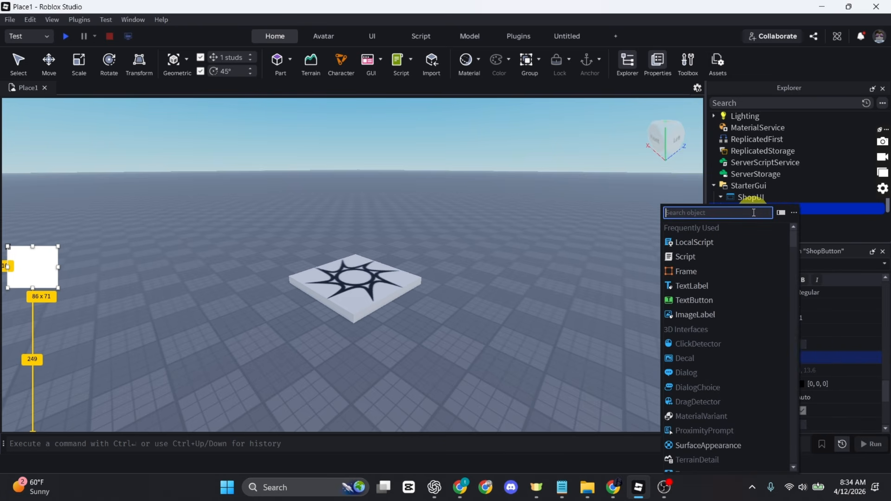
text(ui)
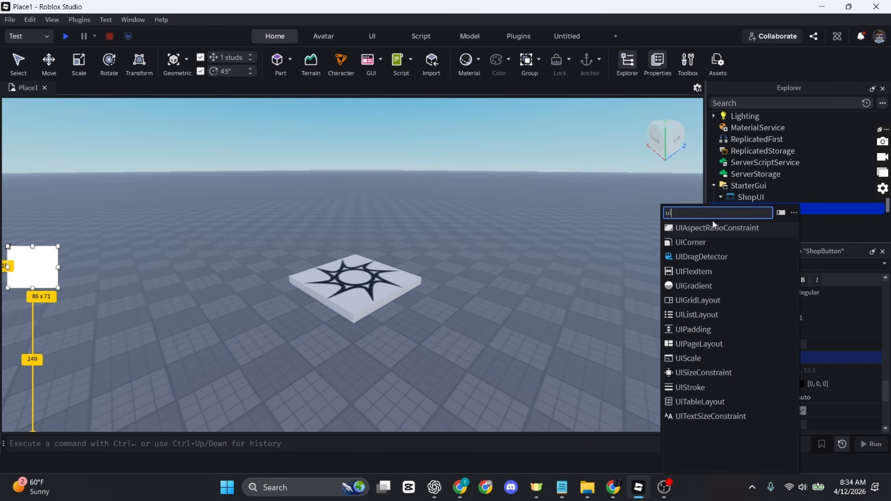
click(692, 240)
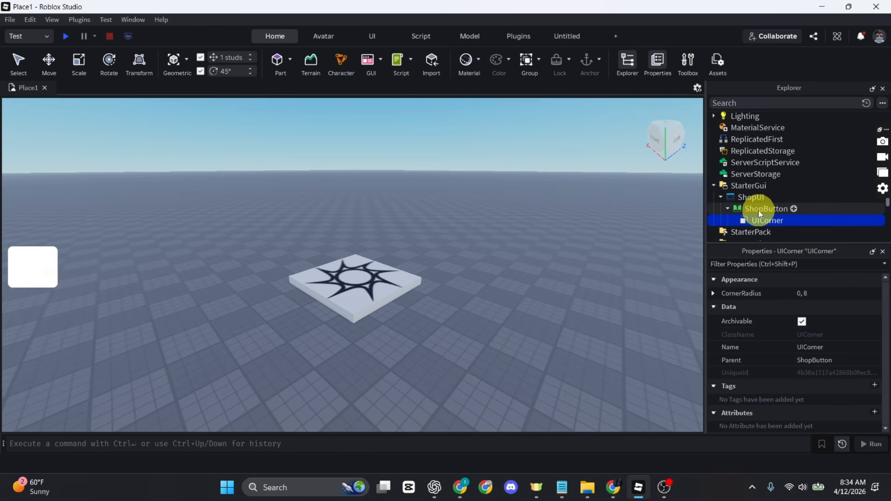
click(793, 209)
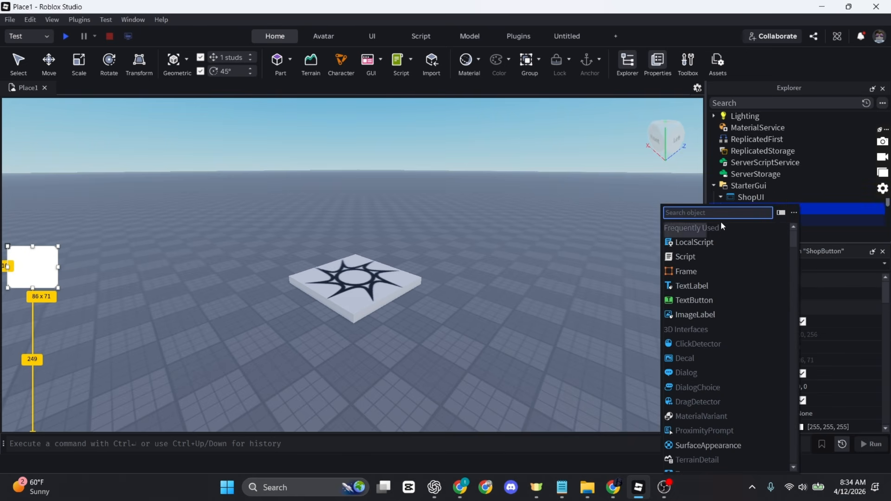
text(ui)
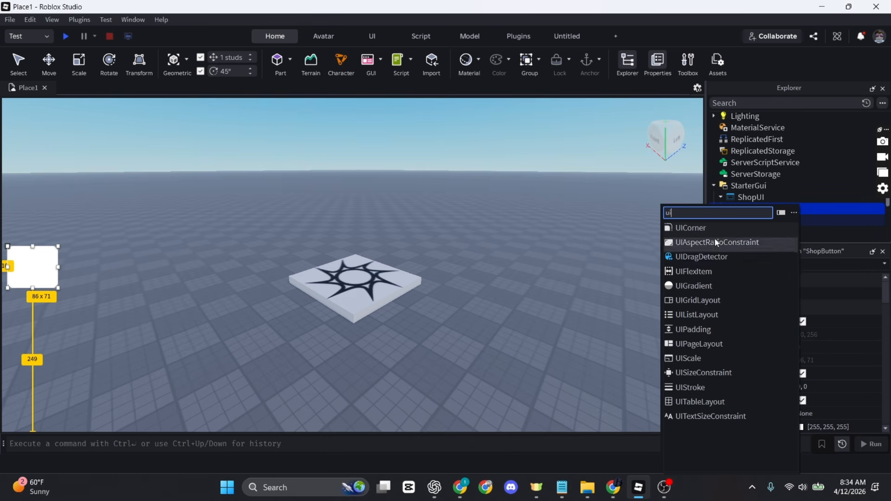
click(691, 388)
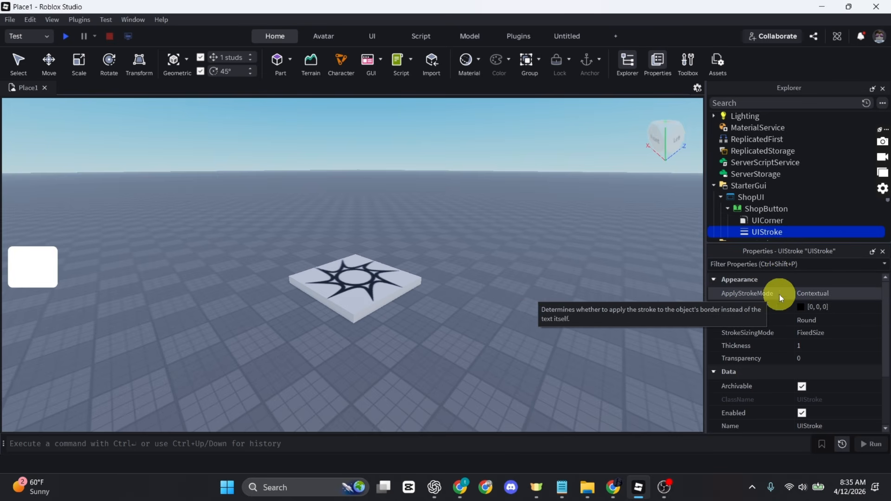
Set the UIStroke's ApplyStrokeMode to Border and its Thickness to 3
click(819, 296)
click(838, 299)
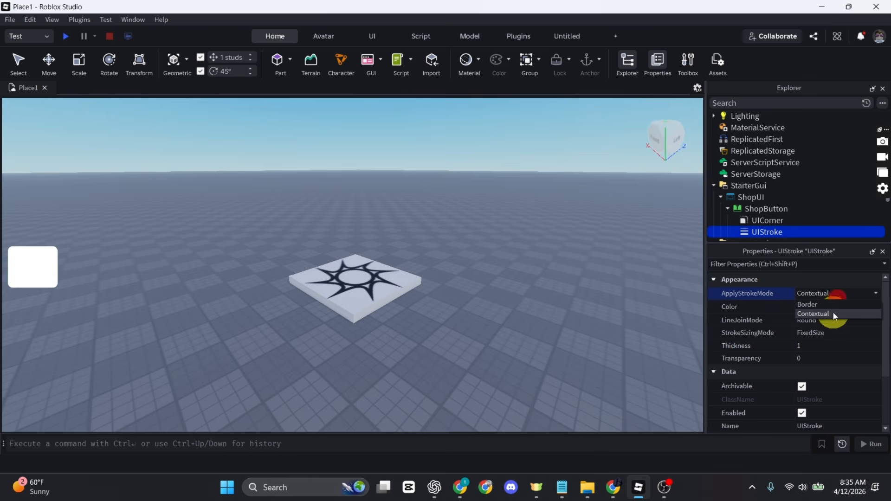
click(829, 304)
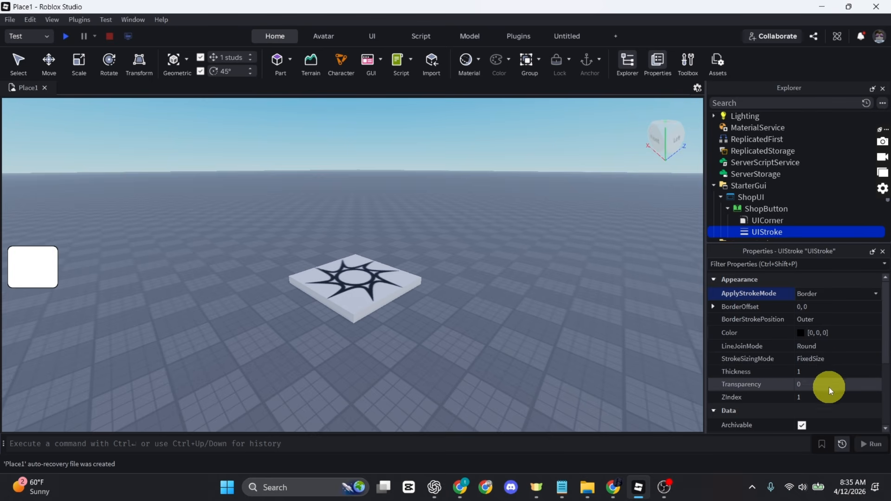
click(818, 374)
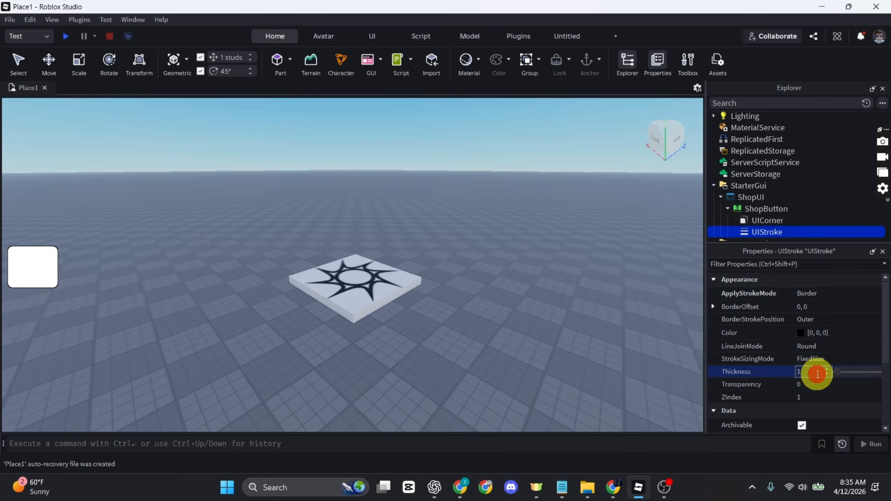
text(3)
key(Return)
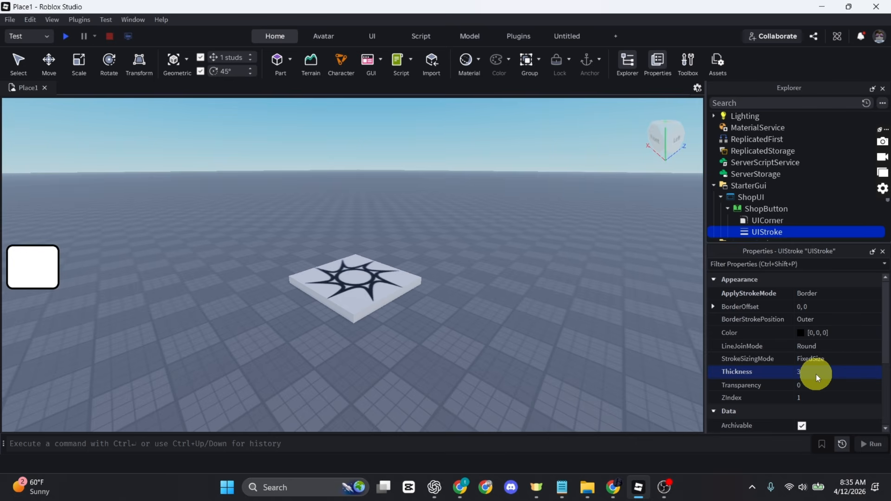
scroll(825, 363, down, 3)
Set ShopButton's BackgroundColor3 to bright green (1, 255, 43)
click(759, 211)
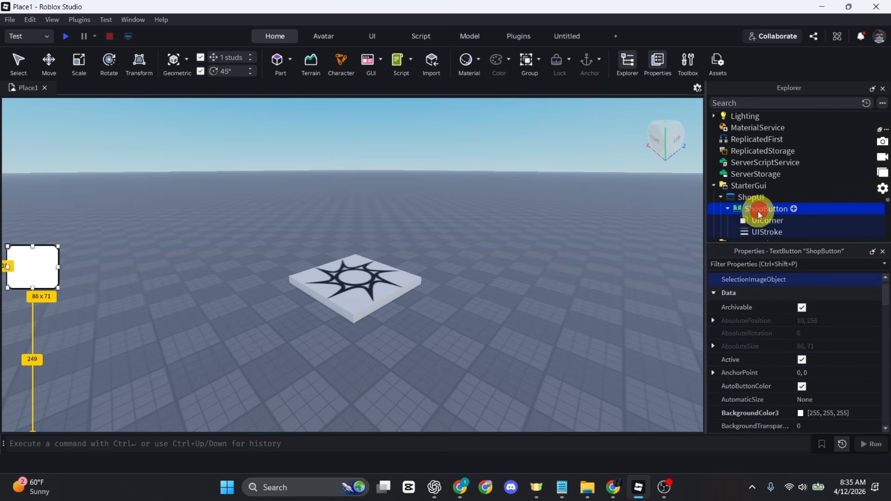
scroll(808, 378, down, 1)
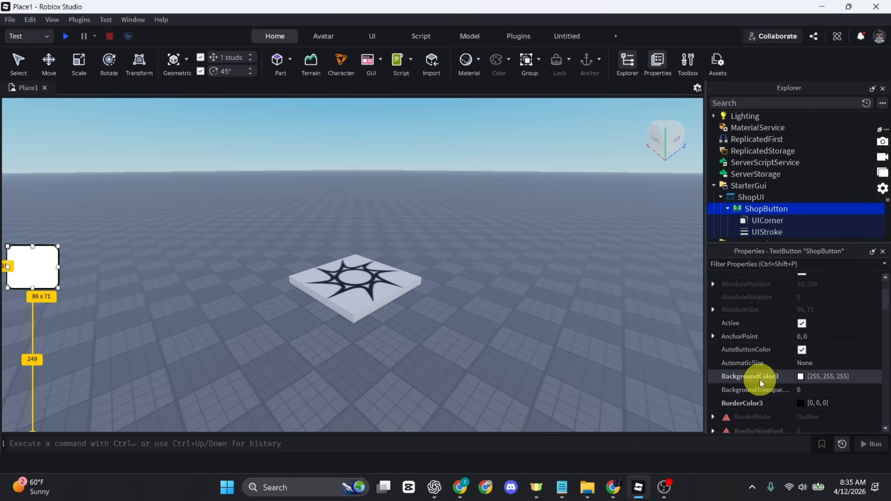
click(801, 377)
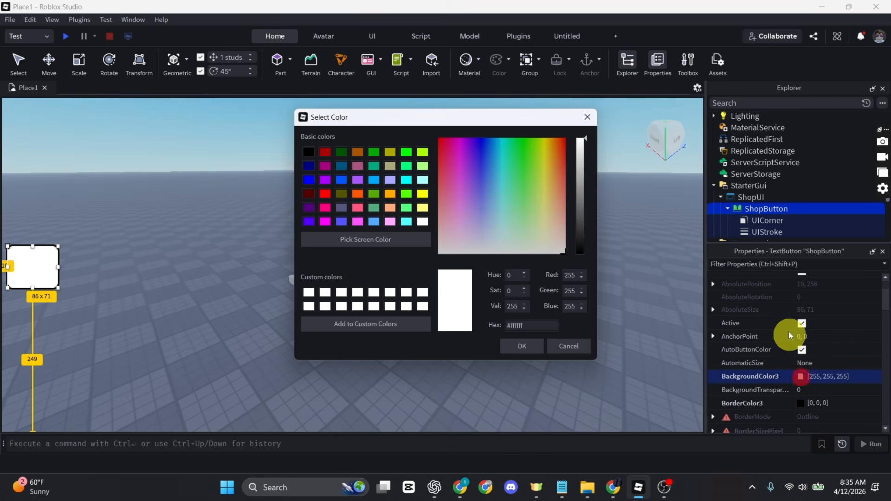
drag(487, 175, 520, 138)
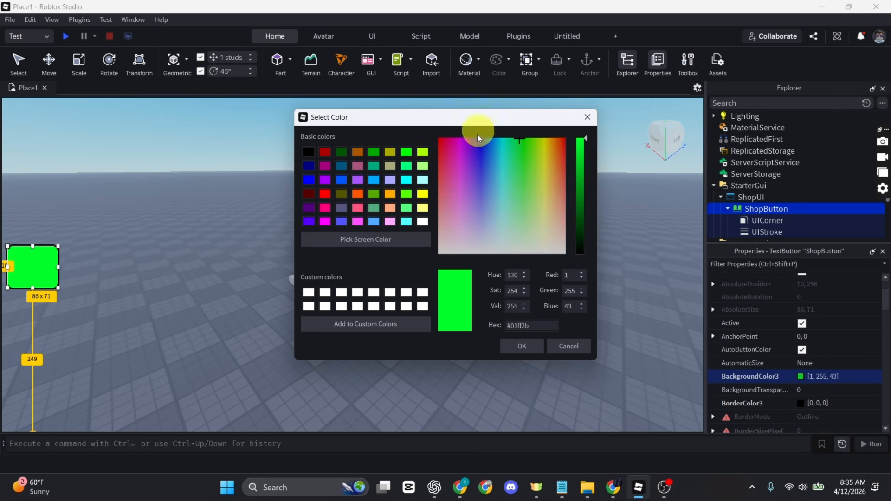
click(514, 346)
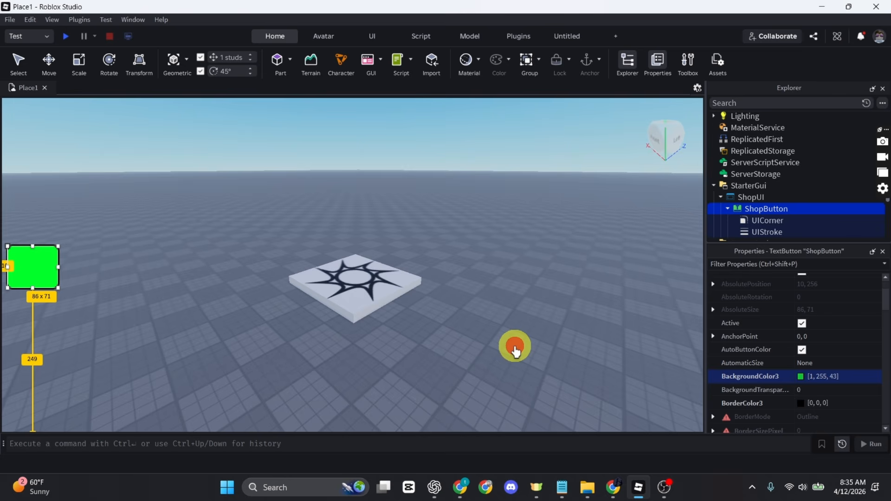
click(529, 342)
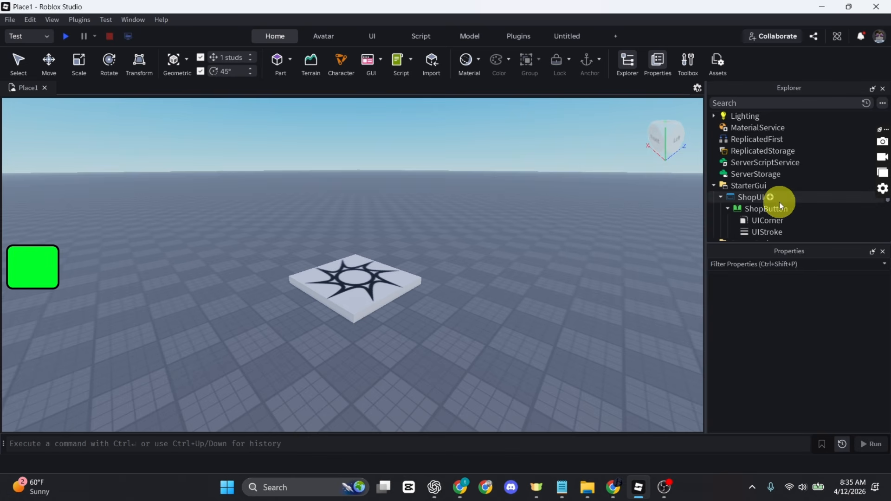
Insert a 100 x 100 ImageLabel placeholder as a child of ShopButton
click(794, 210)
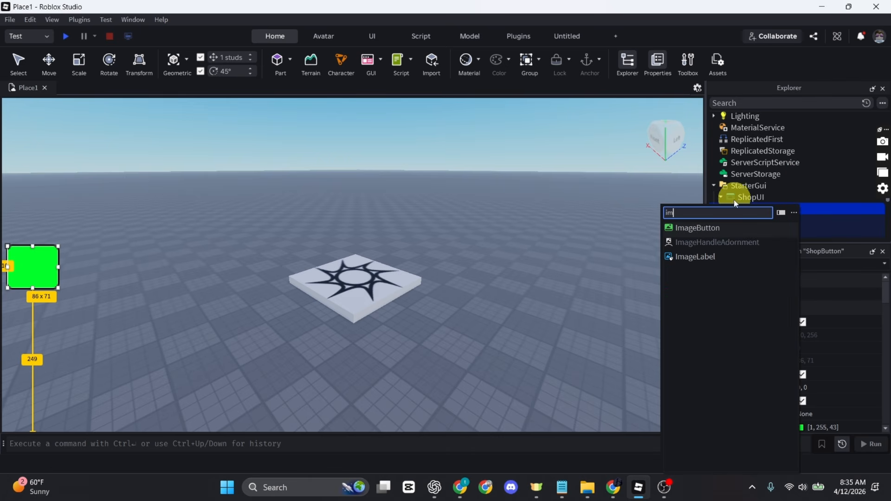
click(701, 255)
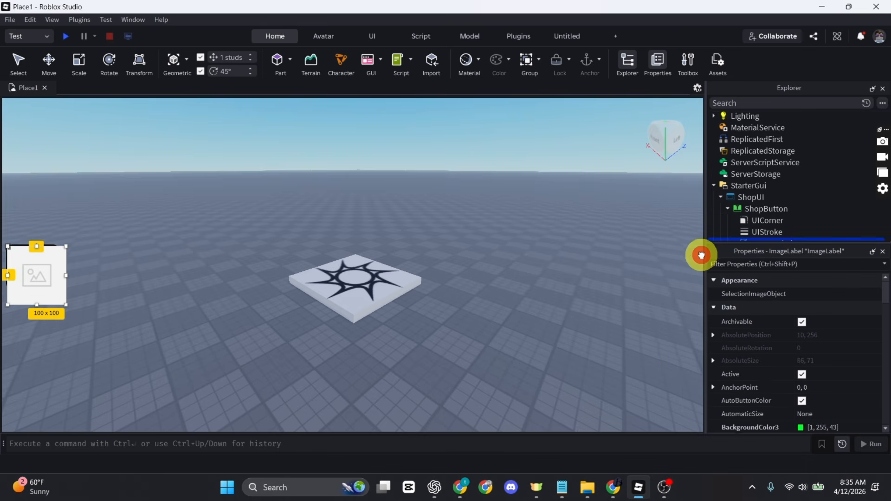
scroll(791, 194, down, 2)
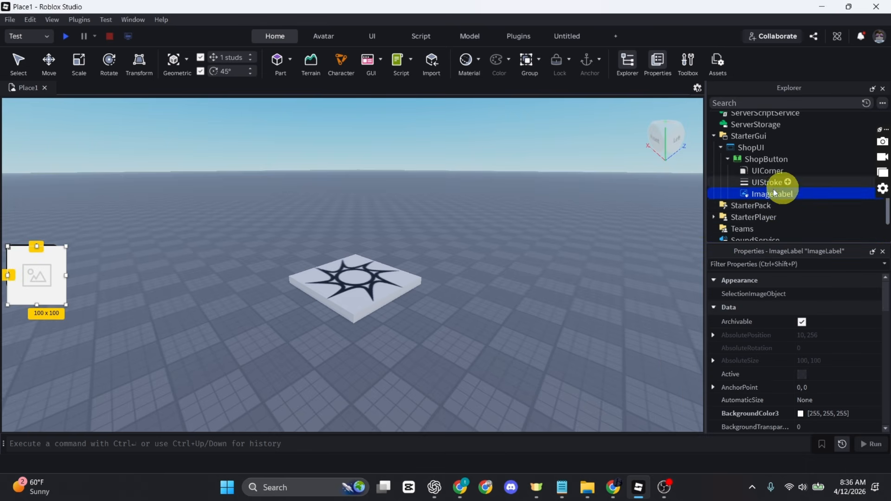
Find the storefront shop decal in the Toolbox Decals and copy its asset ID
click(692, 63)
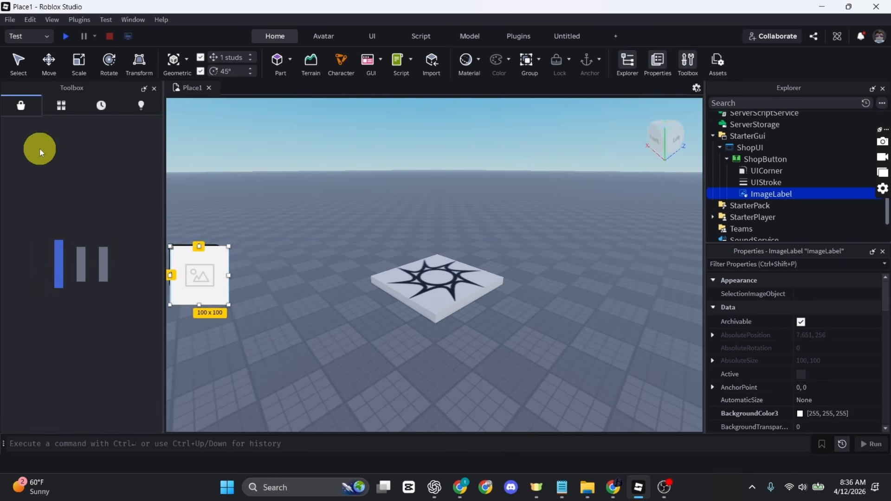
click(67, 127)
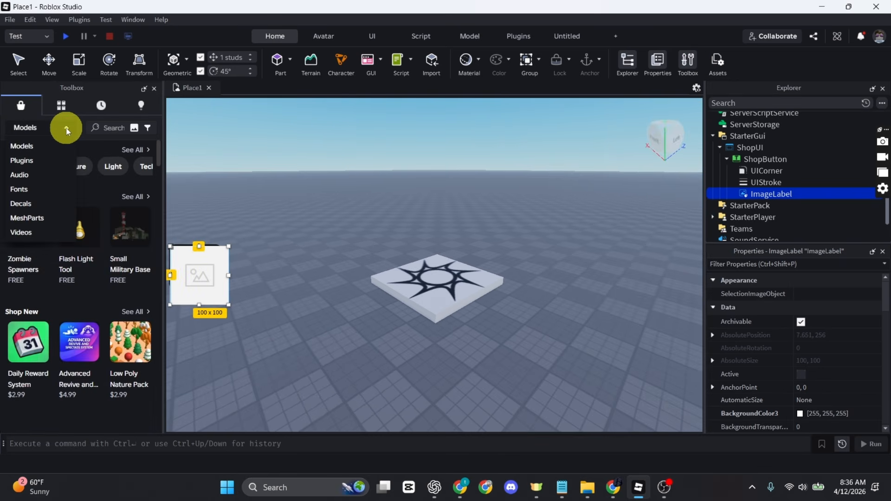
click(39, 207)
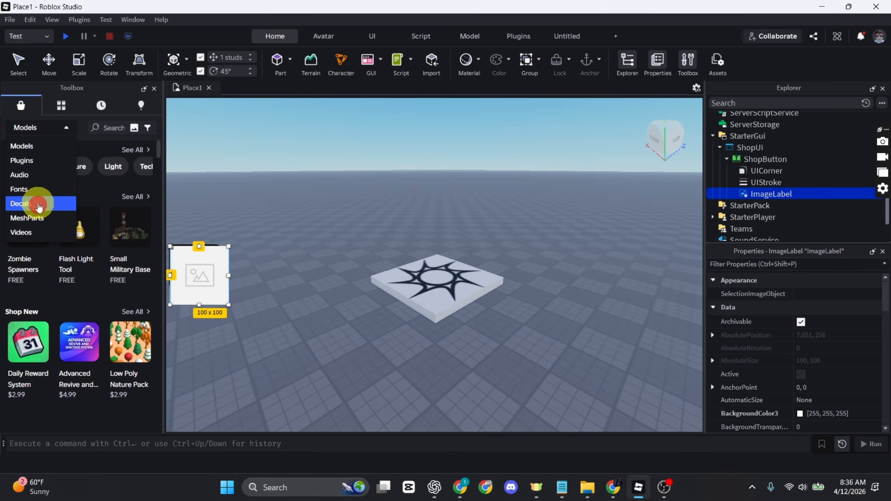
click(111, 132)
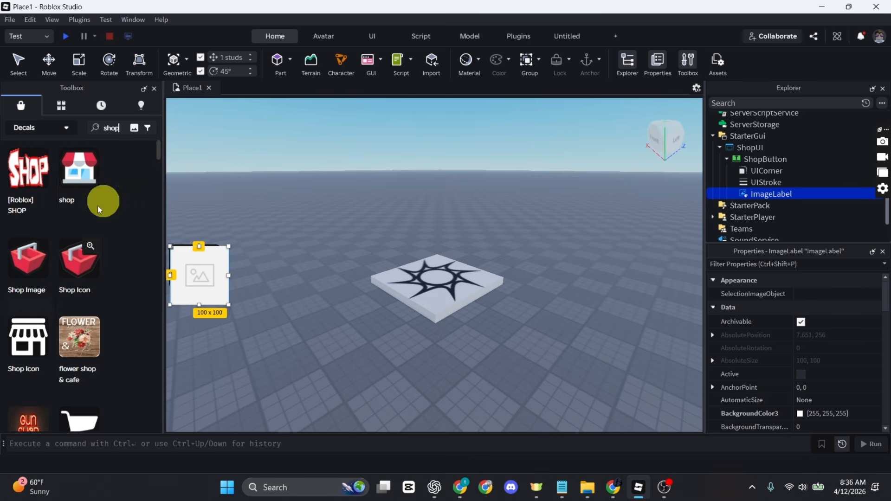
scroll(69, 360, down, 5)
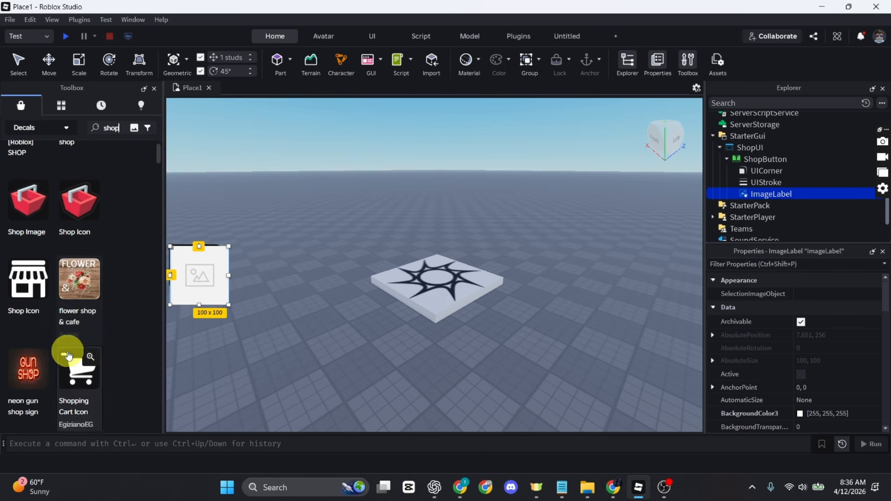
scroll(69, 362, down, 3)
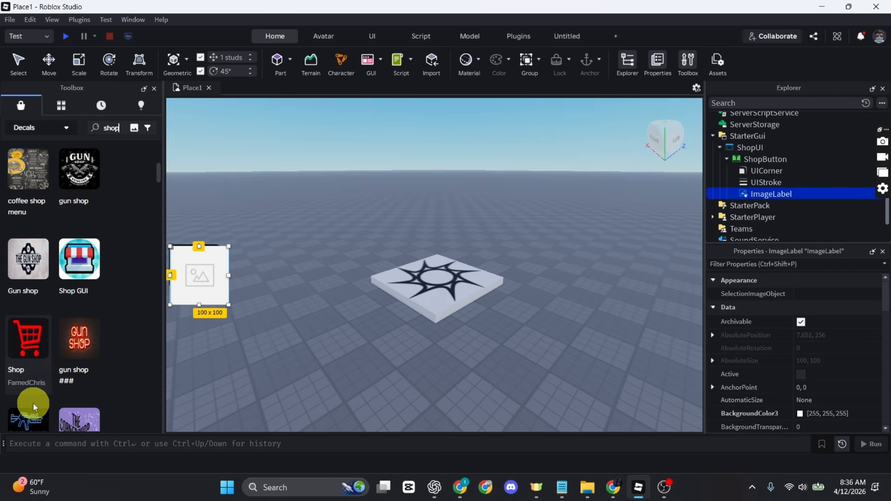
scroll(35, 401, up, 8)
mouse_move(77, 191)
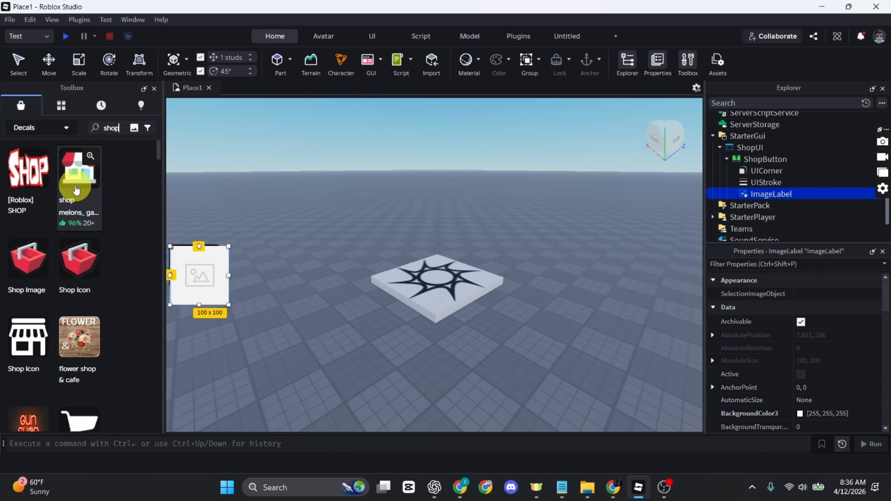
click(180, 209)
click(85, 182)
right_click(86, 182)
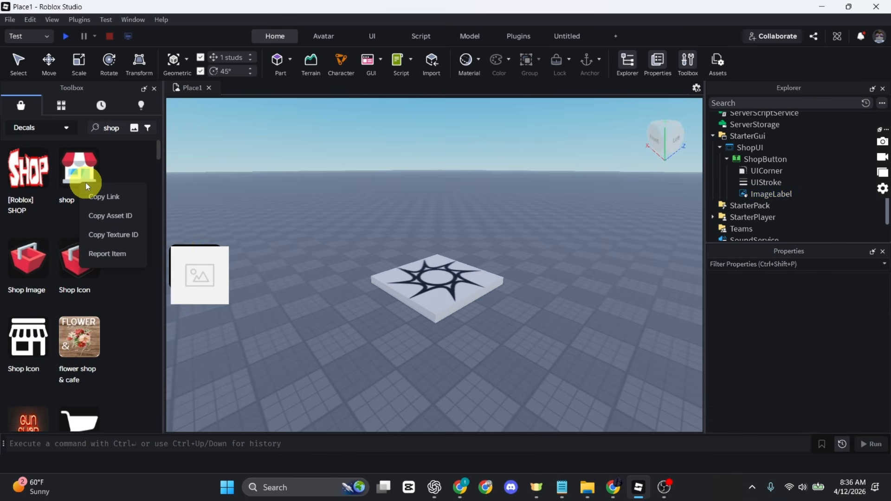
click(107, 220)
Paste the copied decal asset ID into the ImageLabel's Image property
click(772, 194)
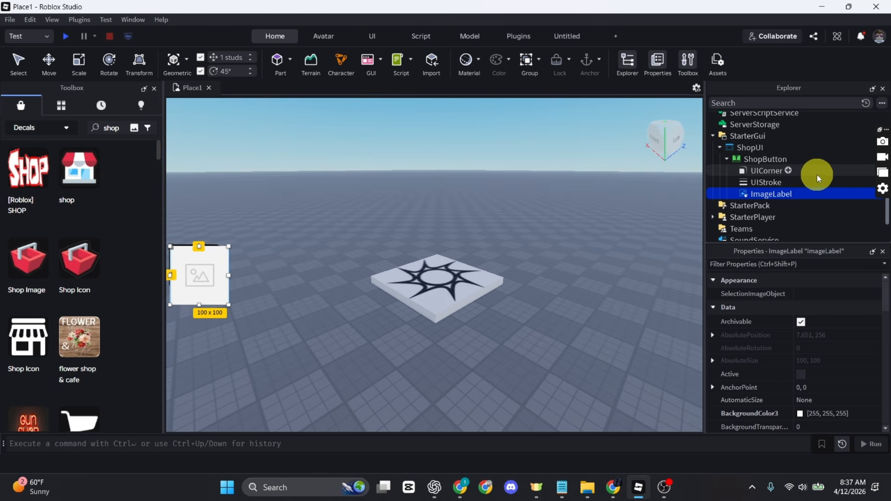
scroll(774, 350, down, 15)
scroll(774, 350, up, 15)
scroll(773, 350, down, 10)
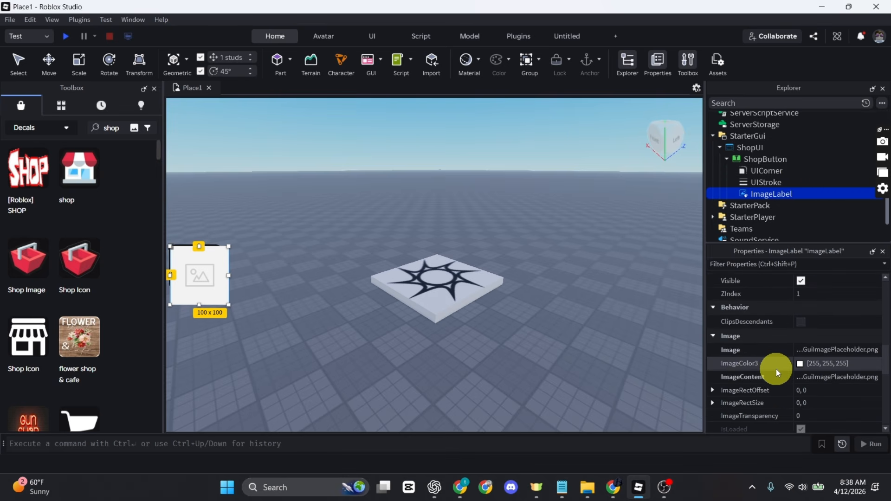
click(839, 350)
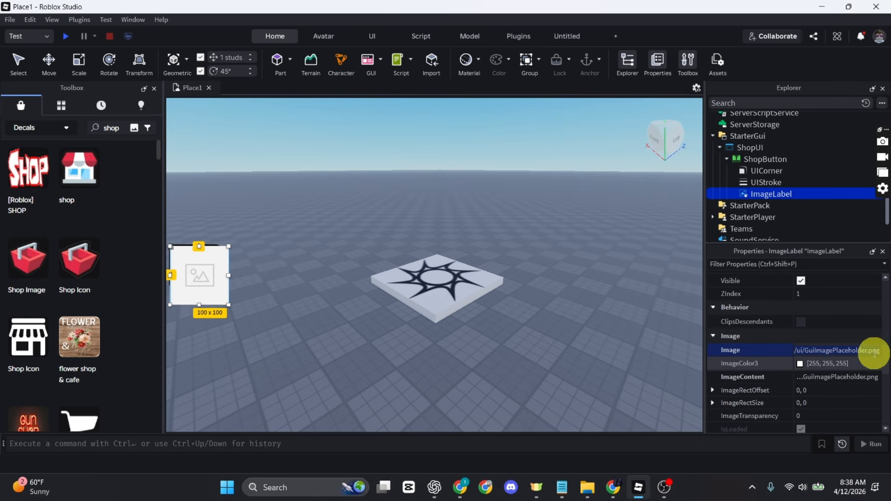
key(BackSpace)
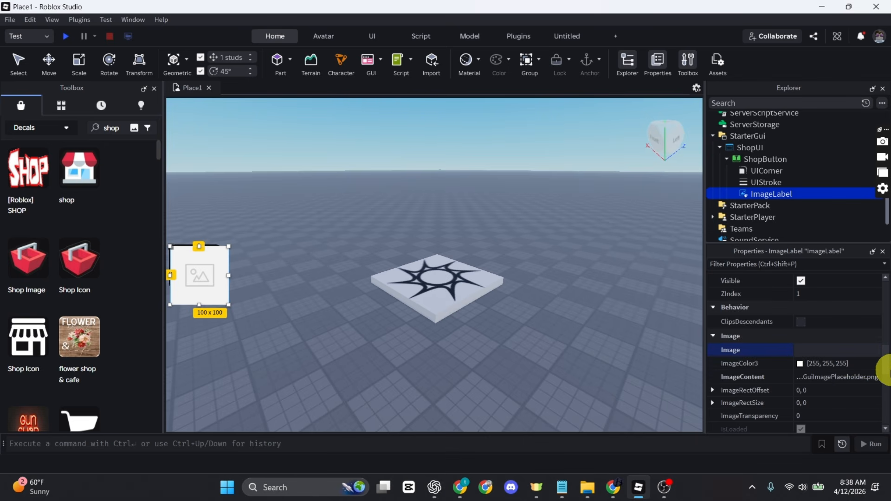
key(ctrl+v)
key(Return)
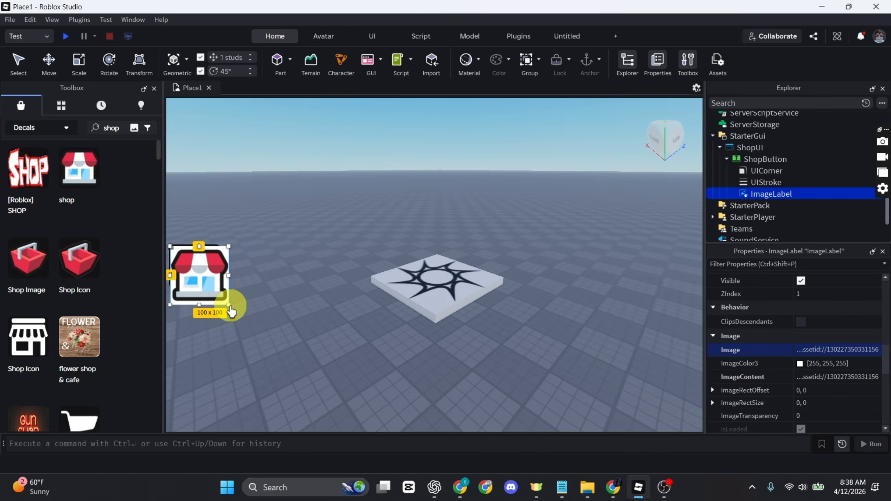
Resize the shop icon to 79 x 57 so it fits inside the green button
drag(230, 308, 223, 279)
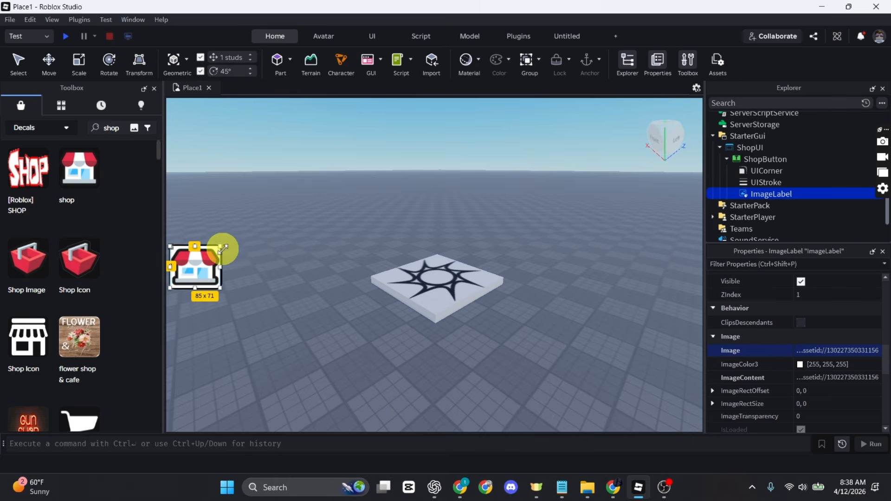
drag(219, 245, 191, 256)
click(222, 287)
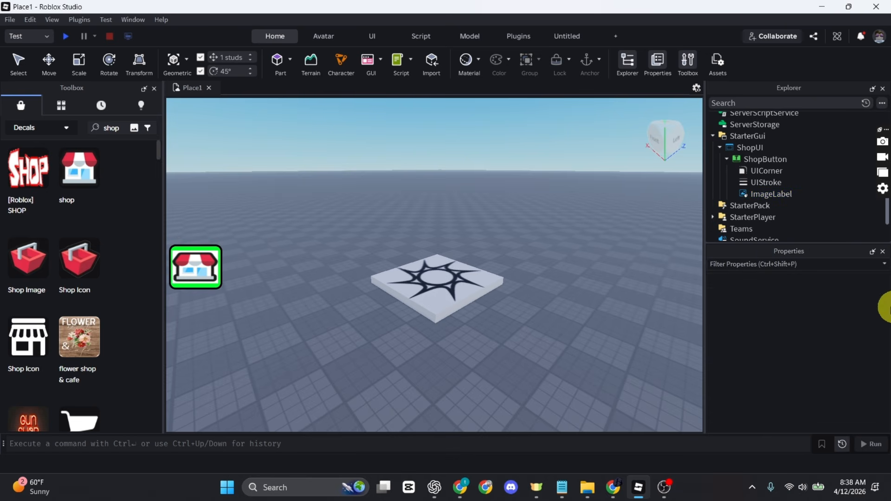
Set the ImageLabel's BackgroundTransparency to 1
click(767, 195)
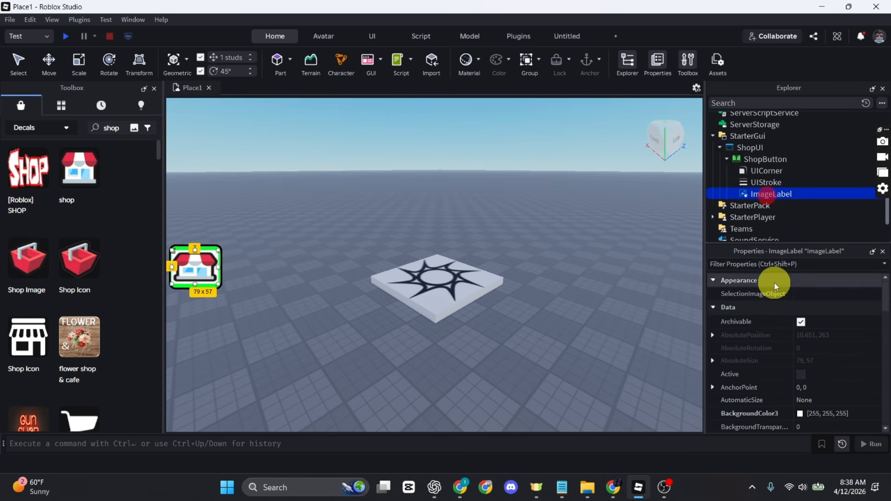
scroll(789, 397, down, 2)
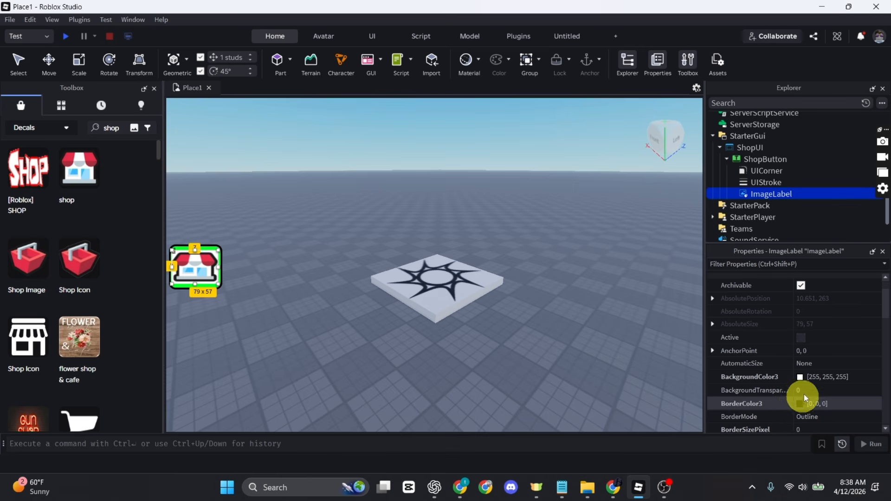
click(809, 387)
text(1)
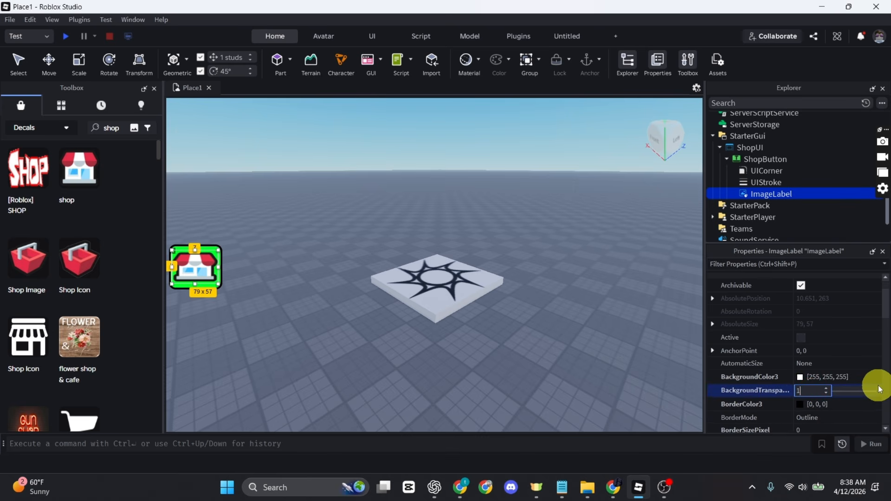
click(339, 315)
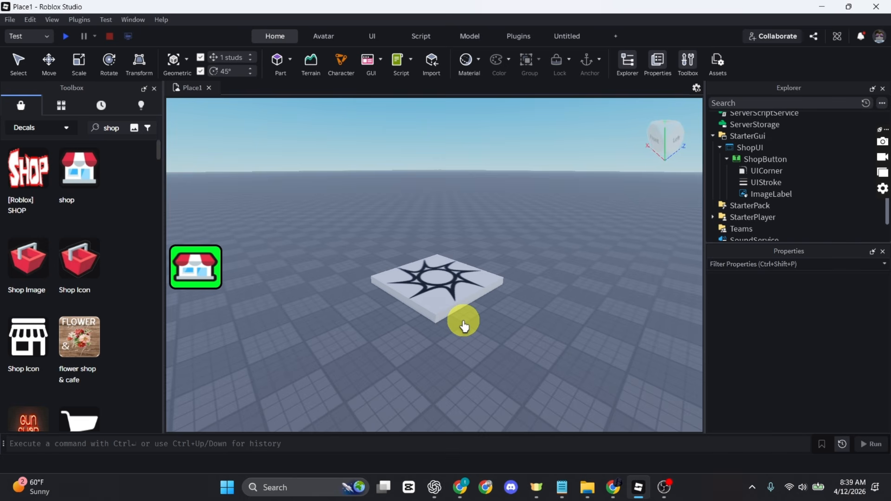
Insert a Frame into ShopUI and rename it ShopFrame
click(770, 148)
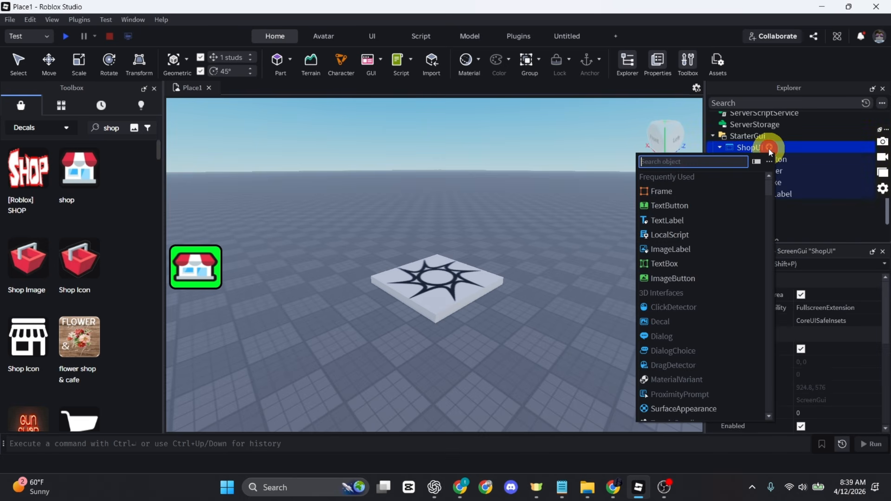
click(698, 192)
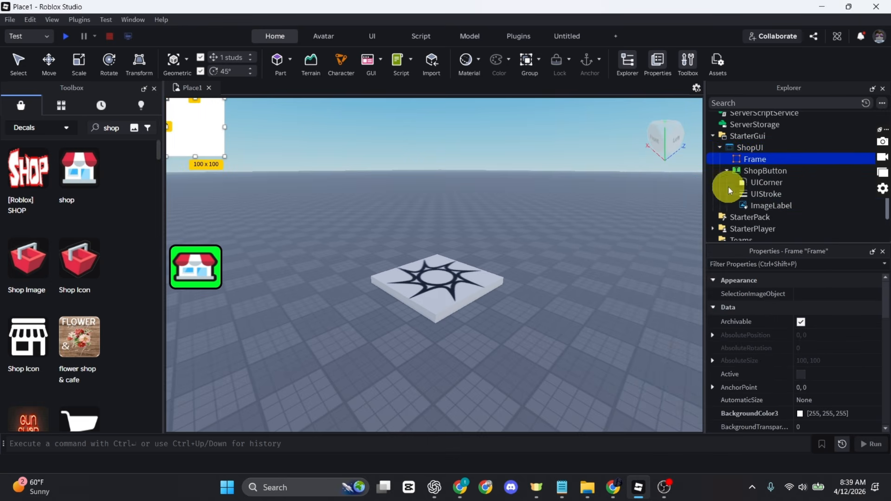
right_click(762, 162)
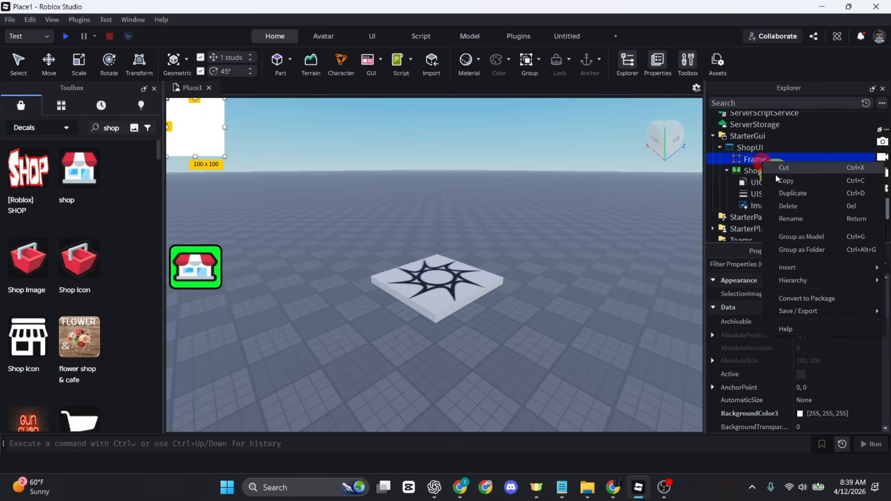
click(804, 220)
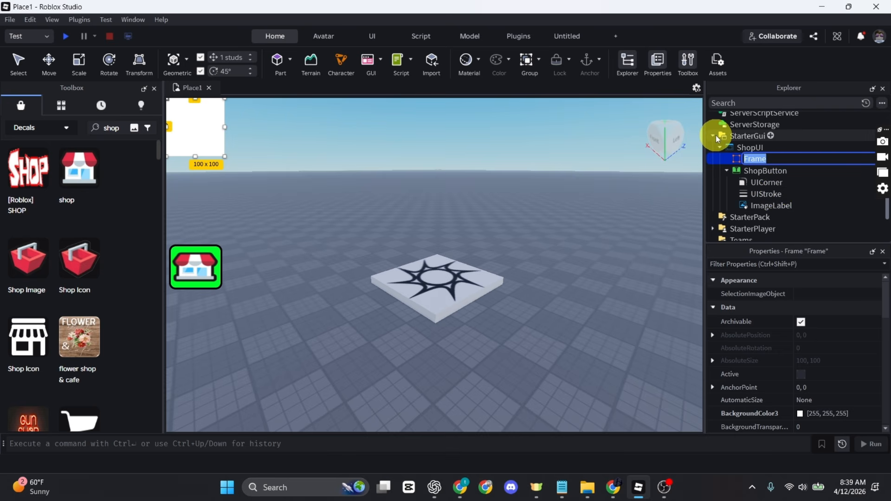
text(Shop)
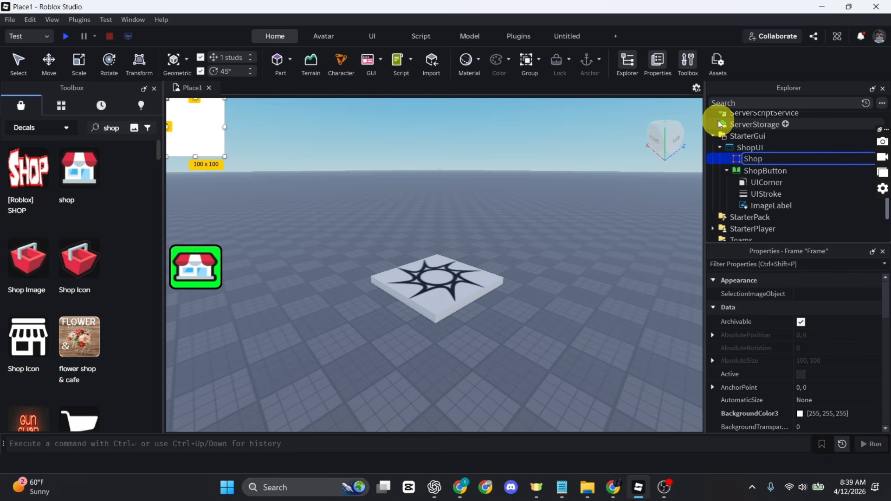
text(F)
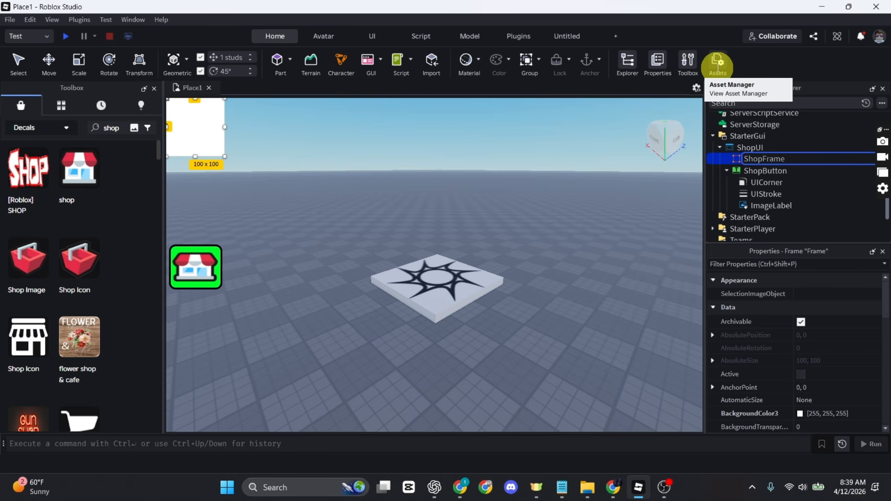
text(rame)
key(Return)
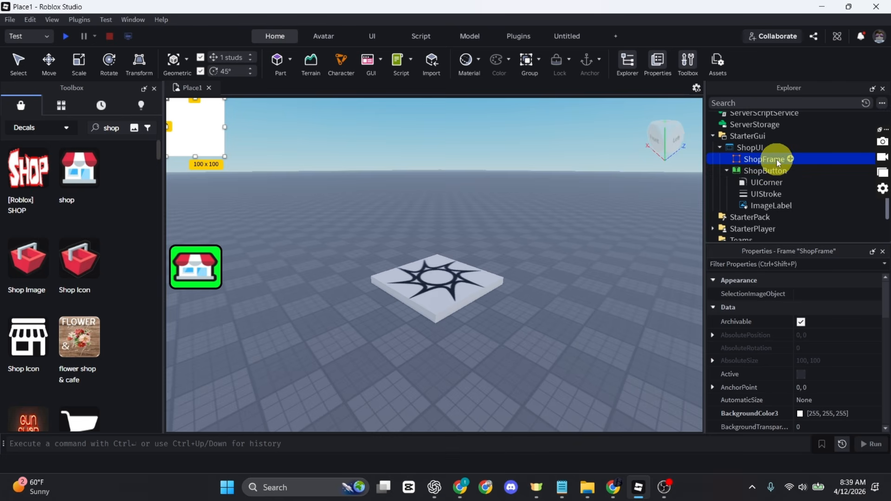
Give ShopFrame AnchorPoint 0.5, 0.5, Position {0.5,0},{0.5,0} and Size {0.5,0},{0.5,0}
scroll(799, 381, down, 1)
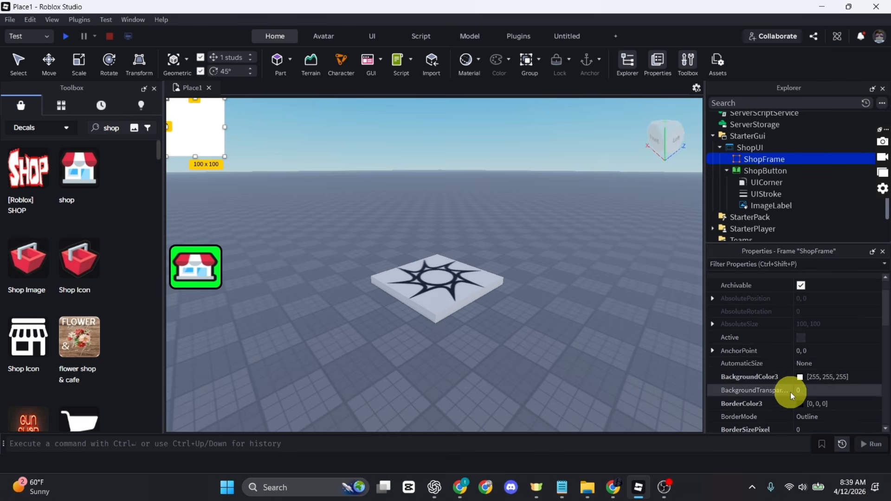
click(817, 352)
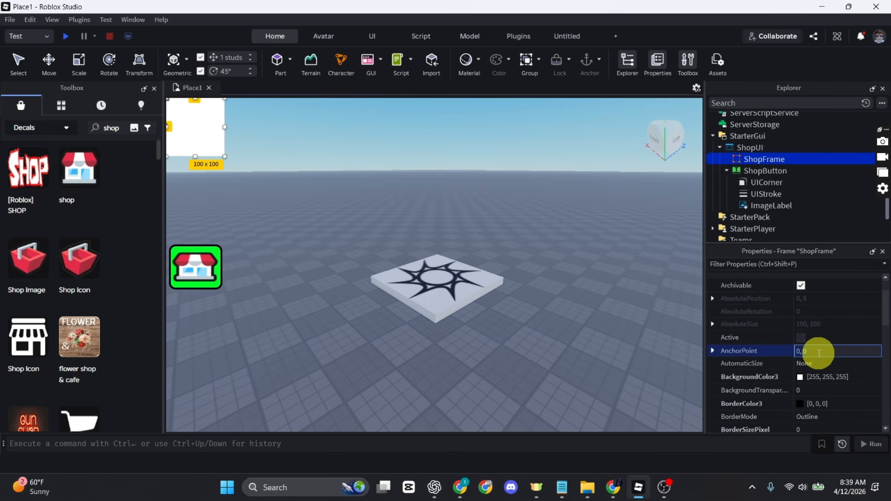
text(0.5, 0.5)
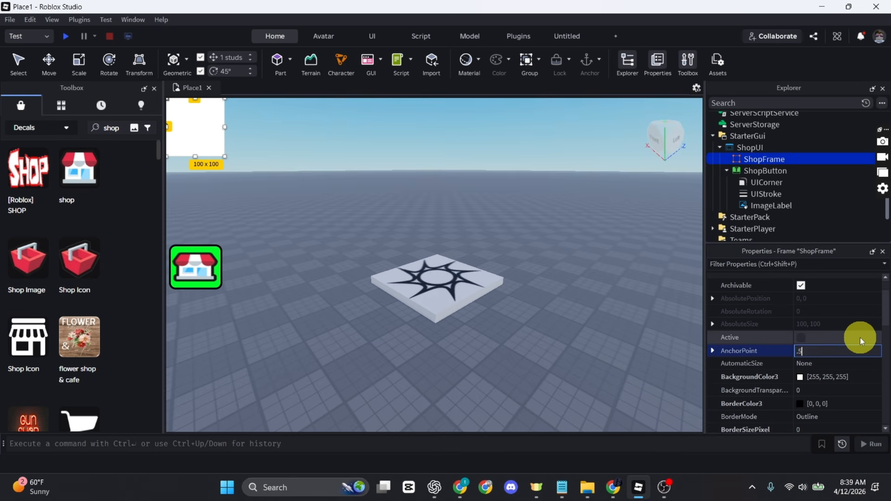
key(Return)
scroll(828, 383, down, 3)
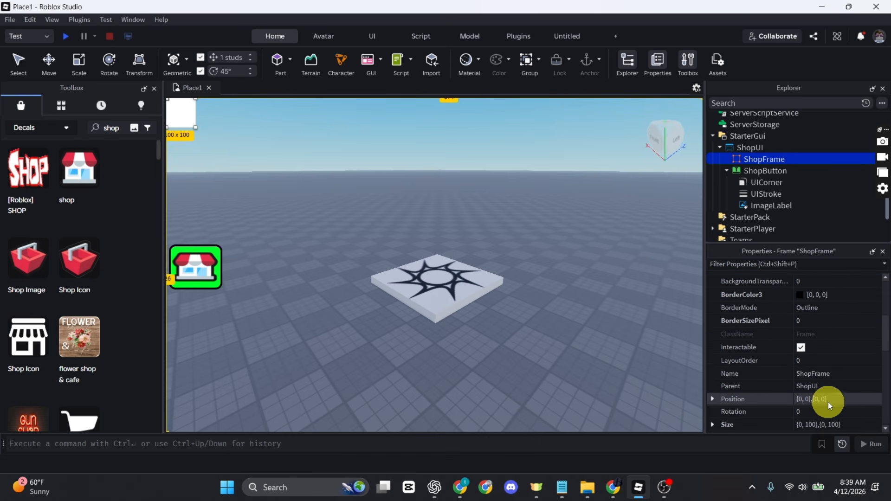
click(827, 400)
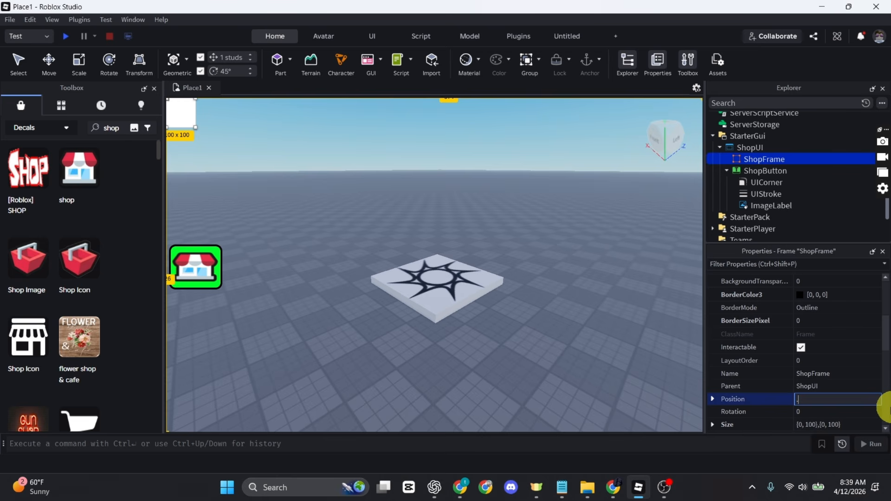
text(.5)
key(Return)
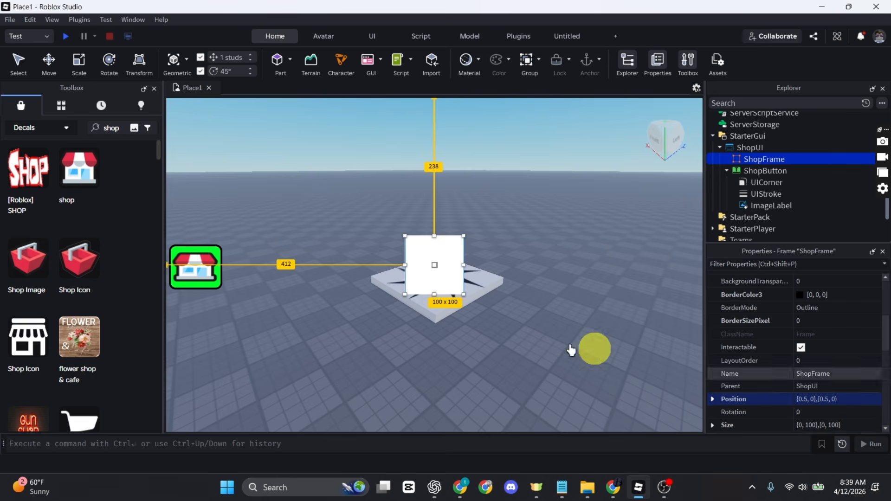
scroll(809, 361, down, 1)
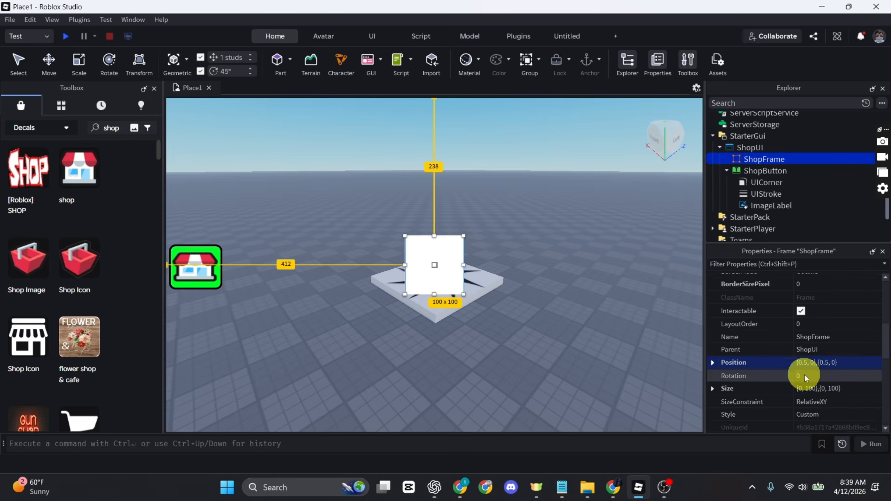
click(809, 387)
text(.)
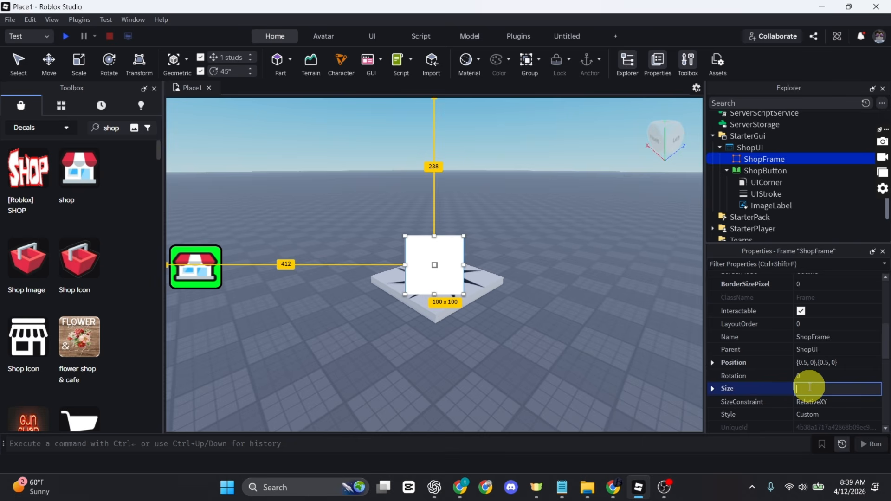
text(.5)
key(Return)
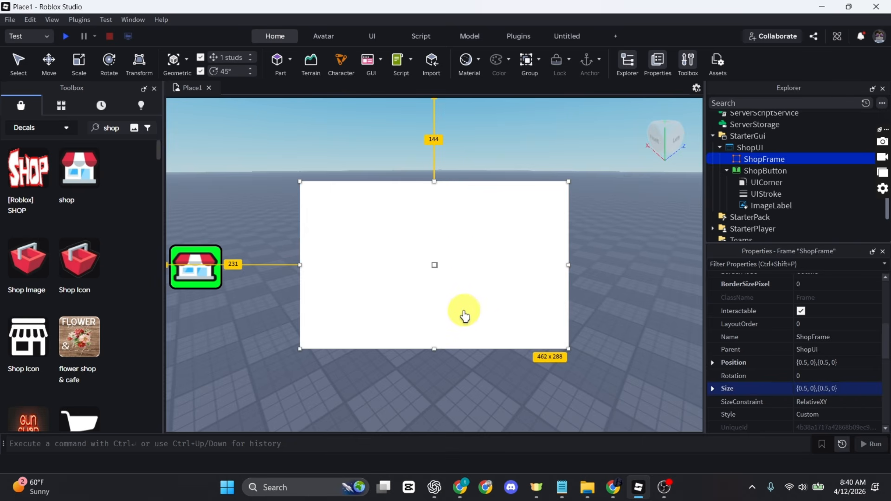
Copy ShopButton's UICorner and UIStroke and paste them into ShopFrame
ctrl+click(770, 181)
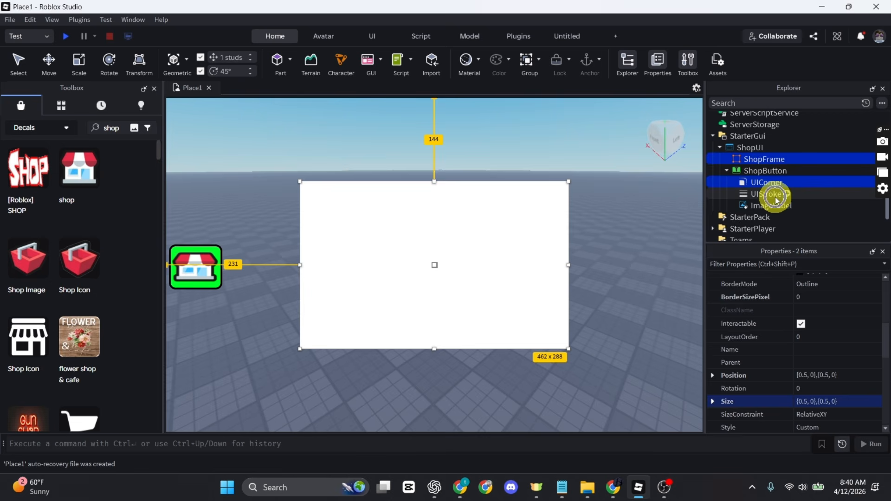
click(776, 196)
ctrl+click(771, 185)
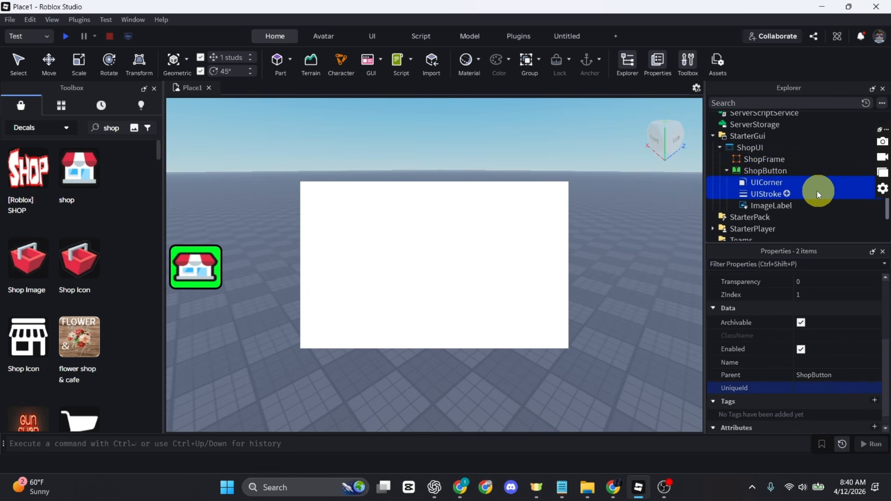
click(763, 159)
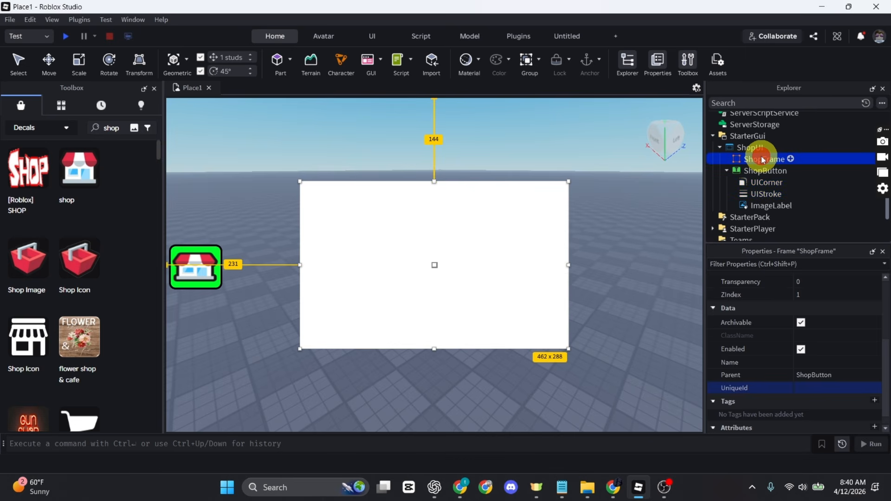
right_click(763, 160)
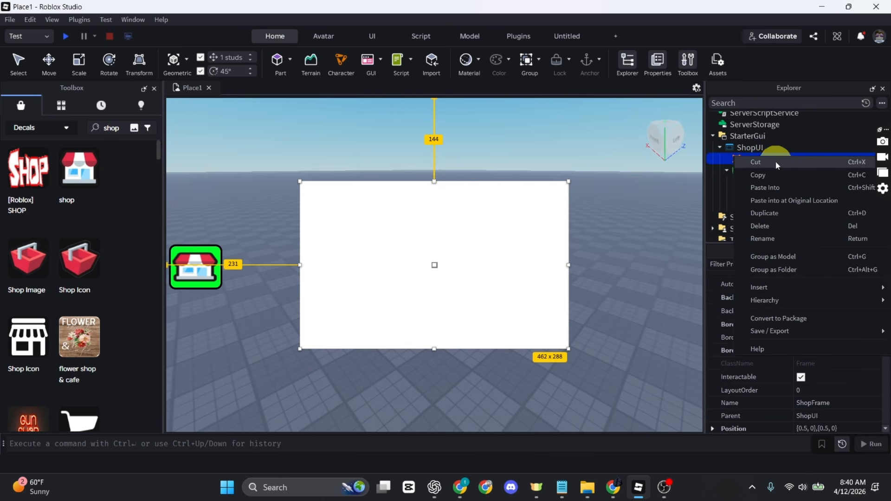
click(788, 187)
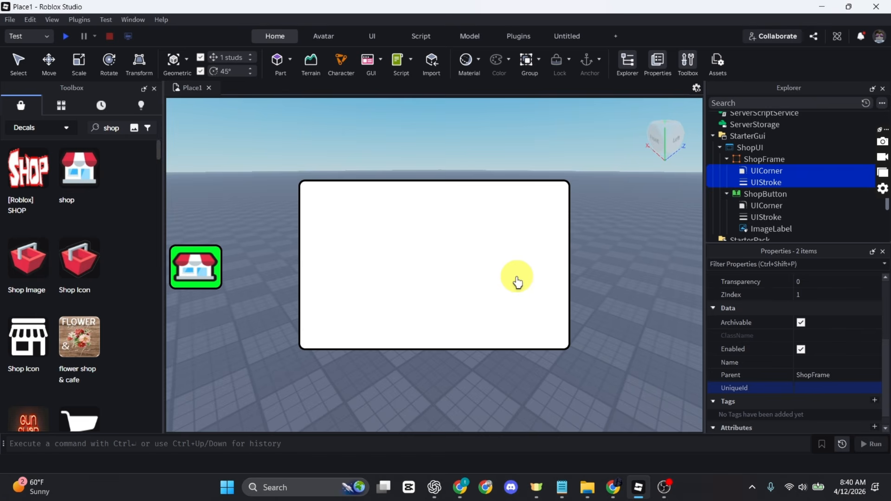
Set ShopFrame's BackgroundColor3 to the shop button's bright green [1, 255, 43] using screen pick
click(755, 159)
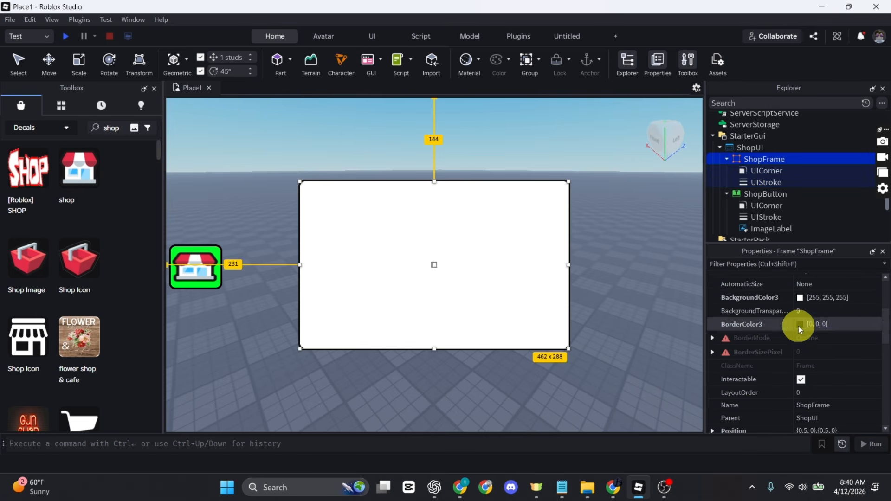
click(801, 297)
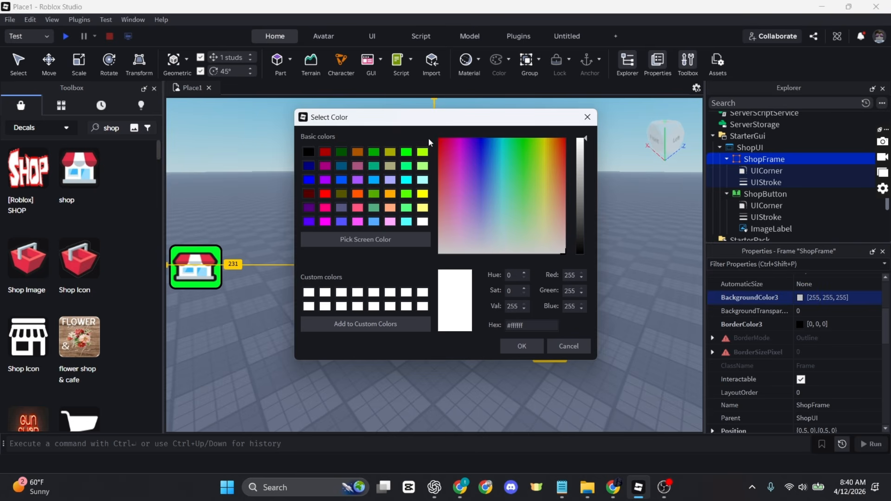
click(374, 239)
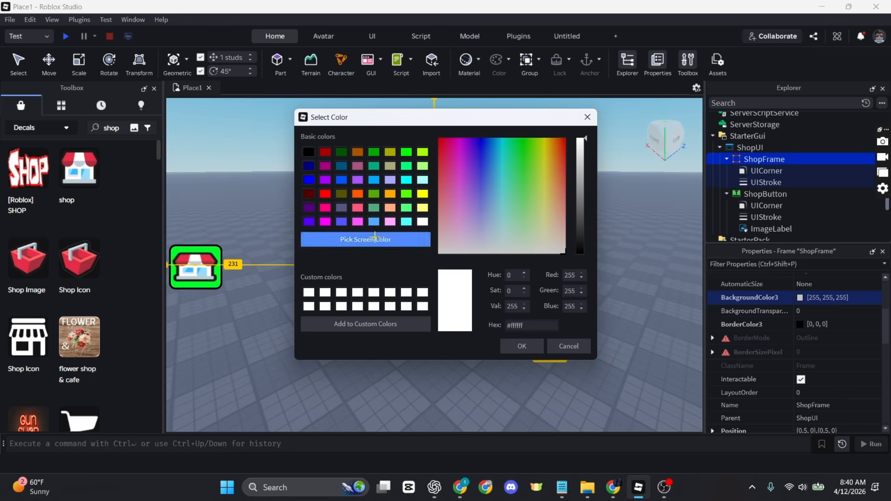
click(216, 251)
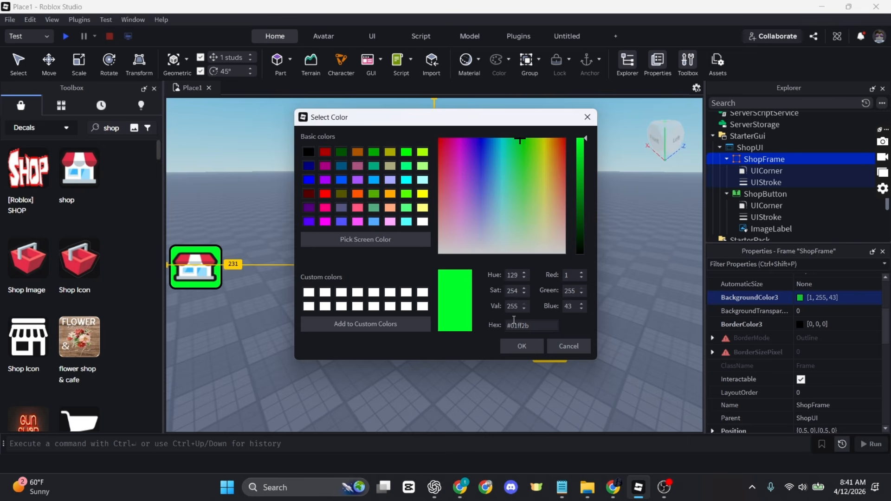
click(522, 348)
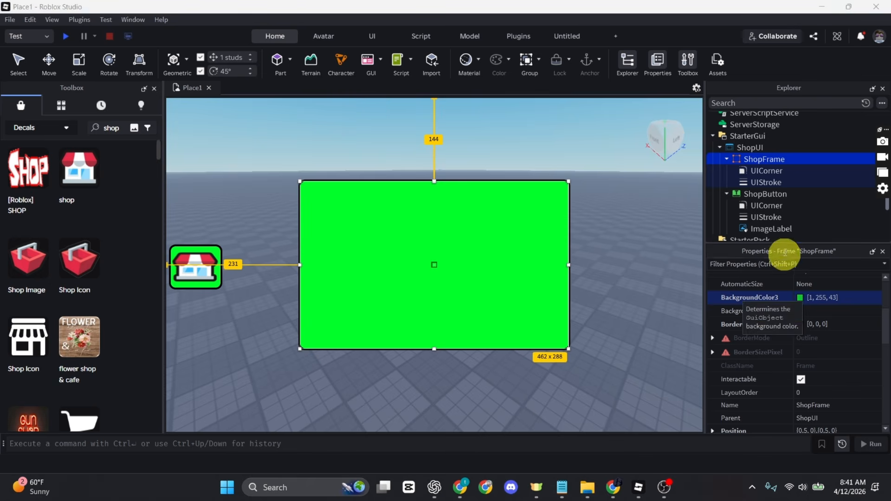
Add a TextLabel centred at ShopFrame's top with BackgroundTransparency 1
click(792, 159)
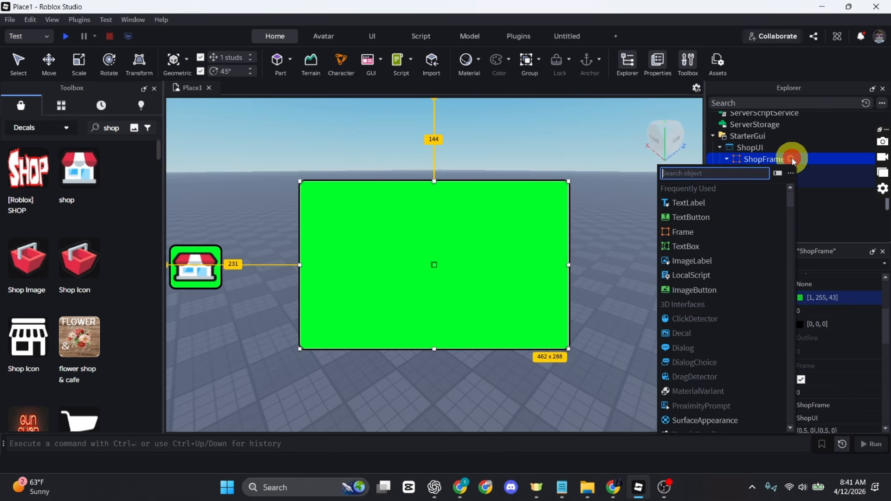
click(695, 204)
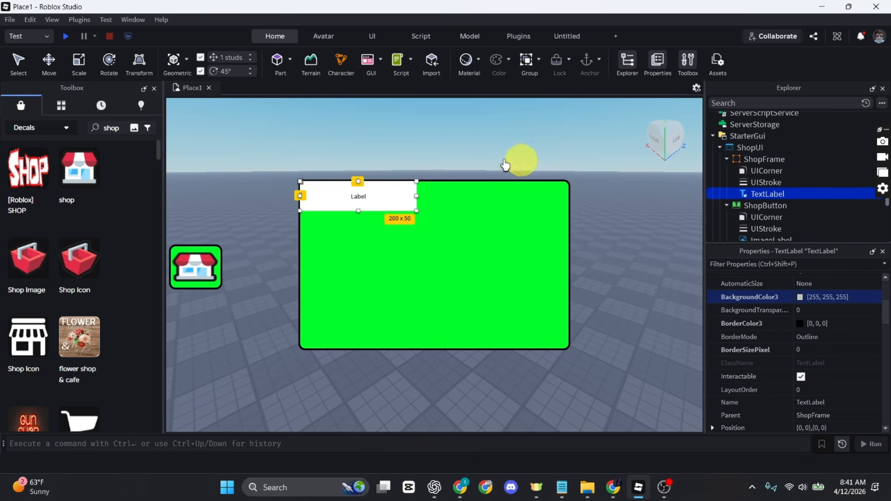
drag(358, 196, 418, 191)
click(396, 193)
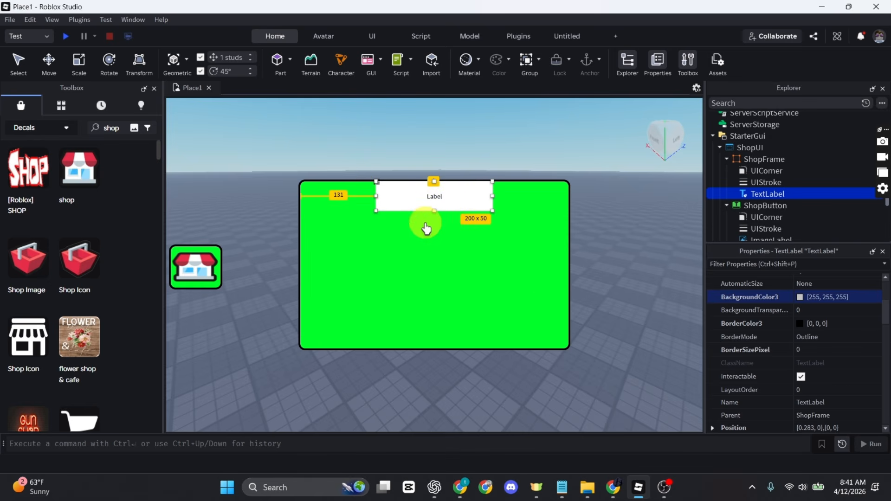
scroll(850, 403, down, 3)
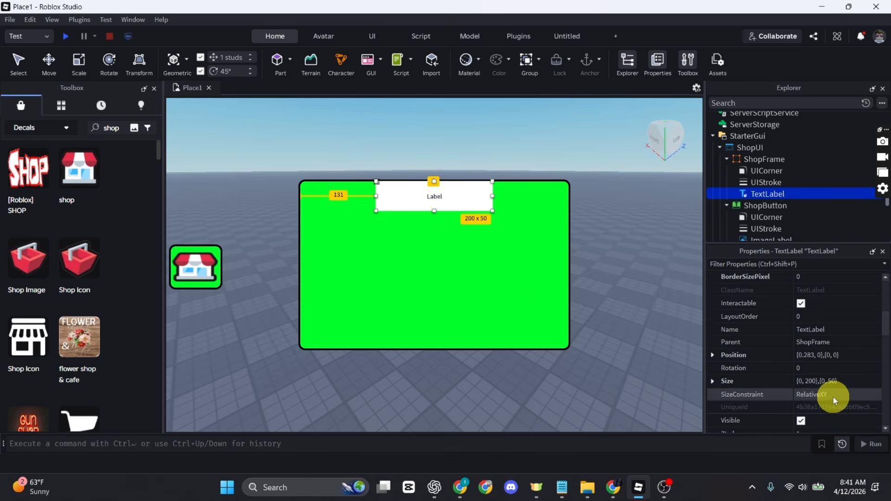
scroll(834, 397, up, 2)
scroll(820, 327, up, 2)
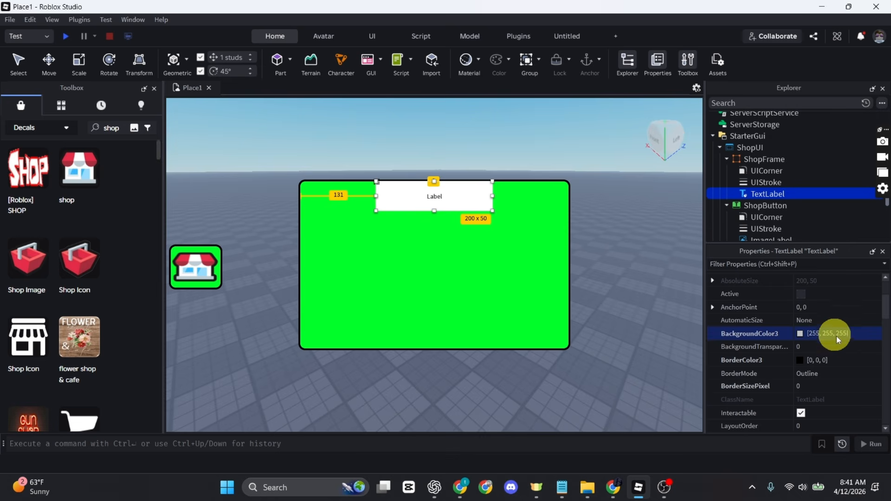
click(818, 347)
text(1)
key(Return)
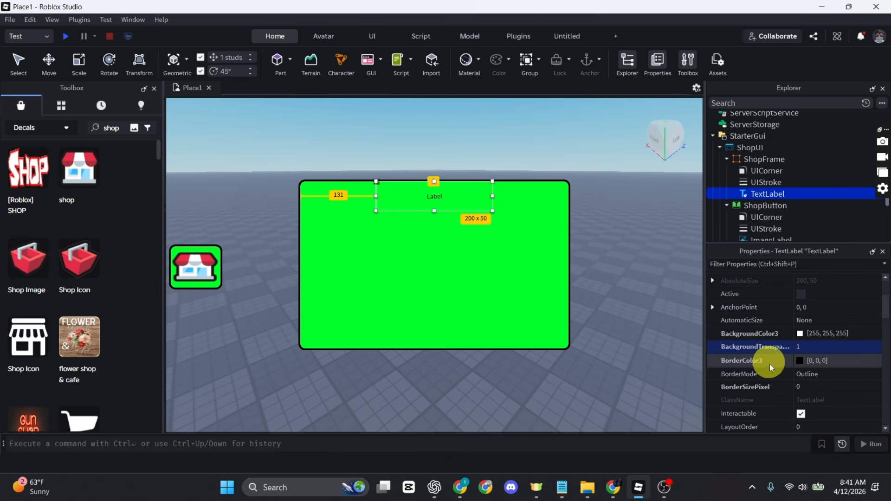
Set the label's Text to 'shop' and tick TextScaled
scroll(776, 367, down, 5)
scroll(774, 362, down, 6)
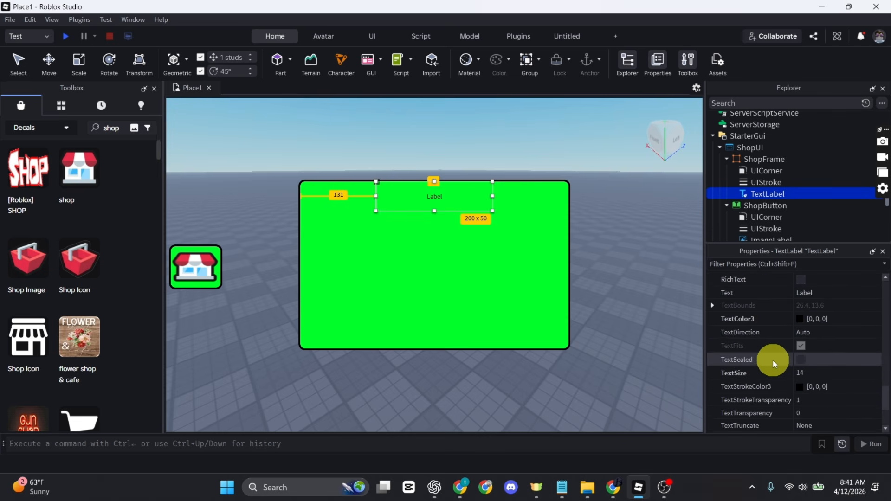
click(823, 292)
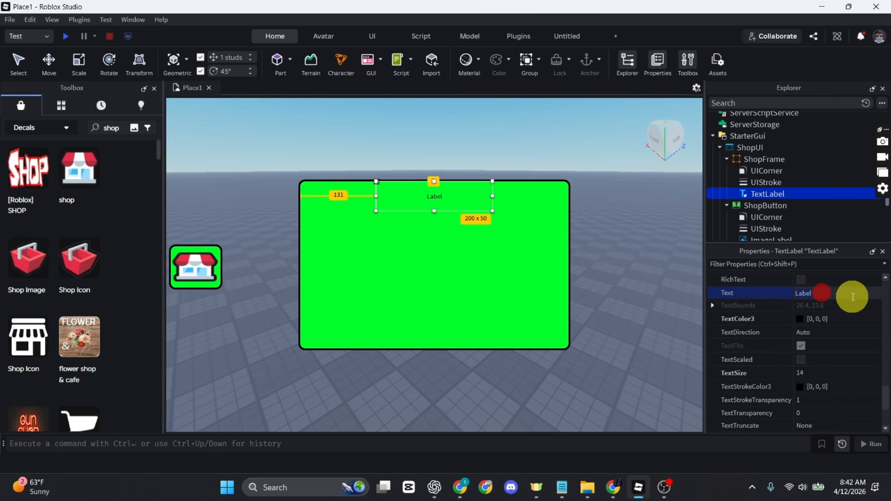
key(BackSpace)
key(BackSpace)
key(BackSpace)
key(BackSpace)
key(BackSpace)
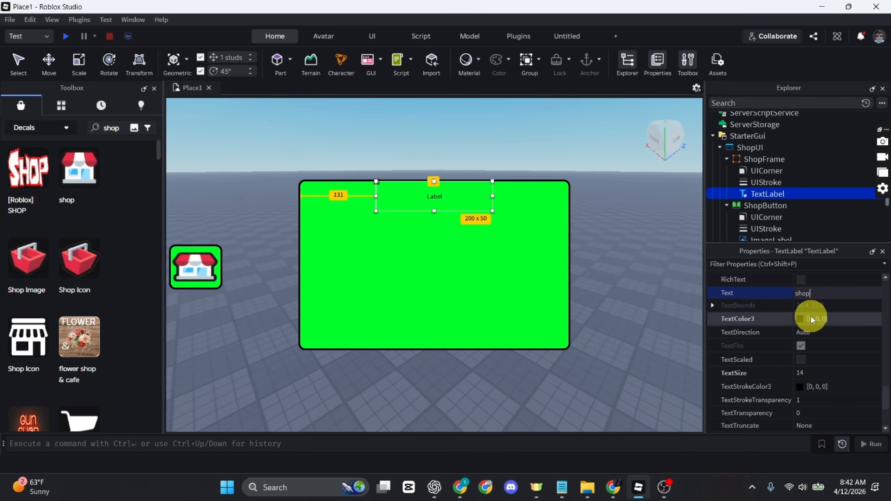
key(Return)
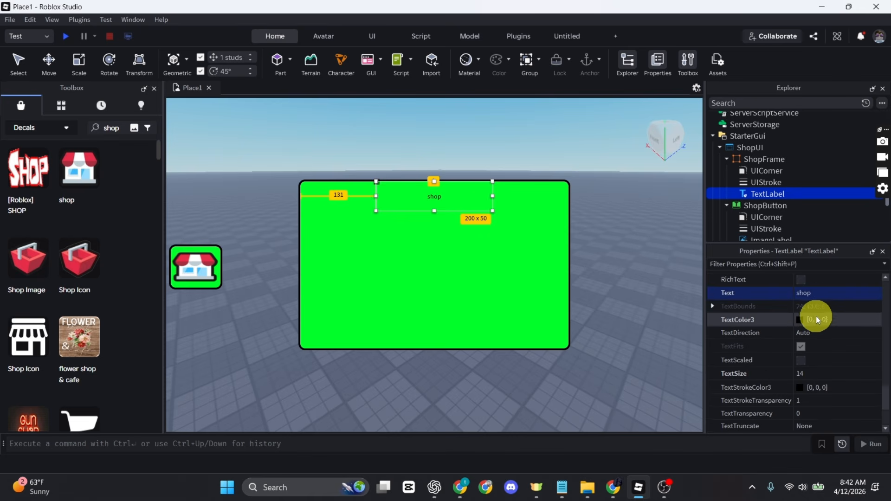
click(801, 361)
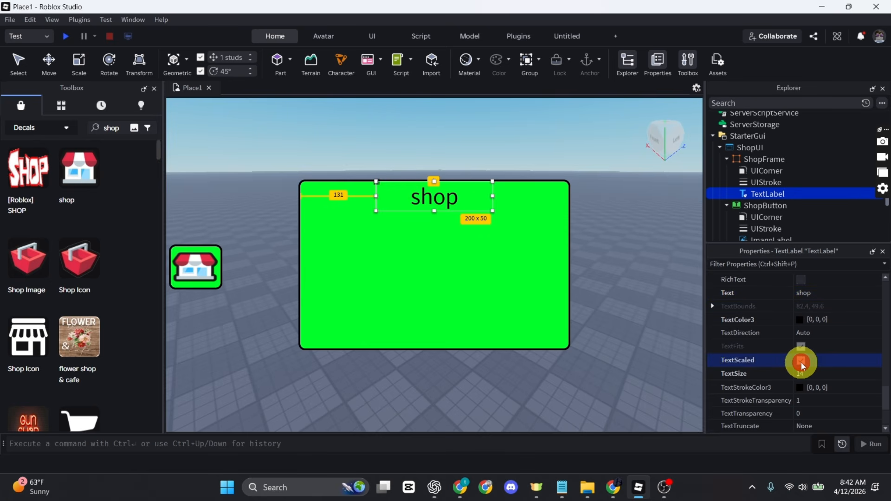
scroll(801, 363, up, 3)
scroll(839, 331, up, 1)
Change the title font to Fredoka One and its TextColor3 to white
click(830, 351)
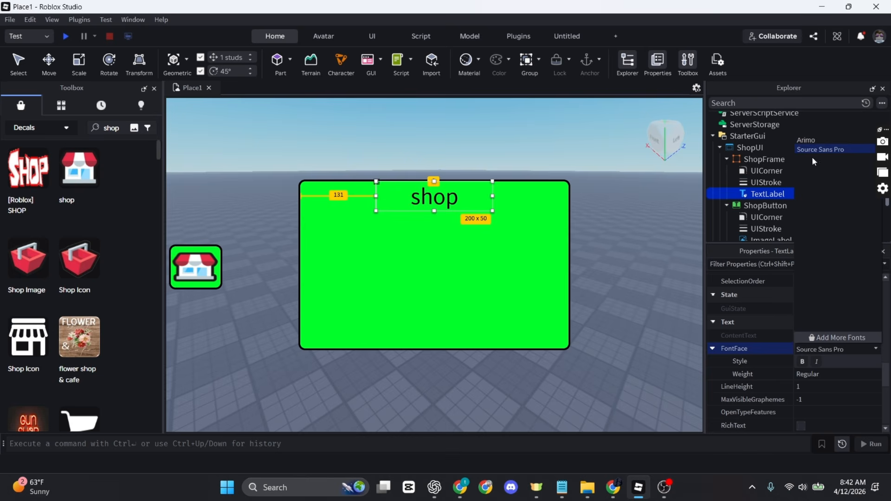
click(818, 223)
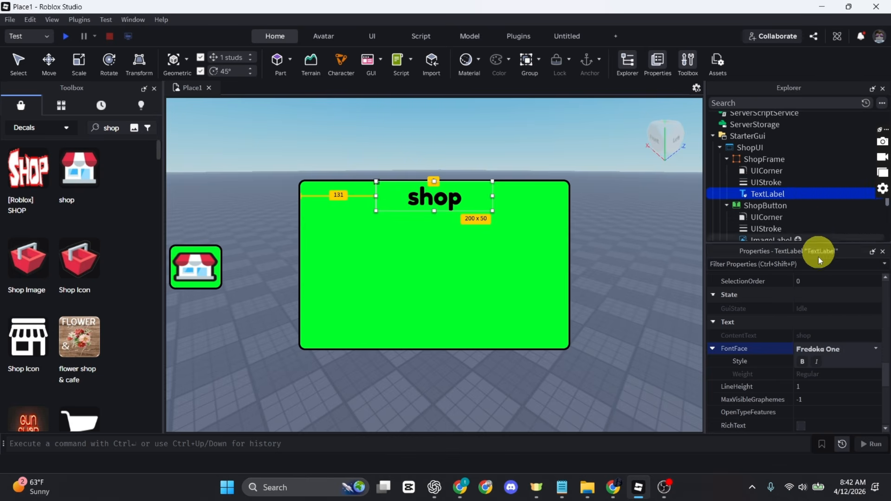
scroll(810, 391, down, 5)
scroll(810, 392, down, 5)
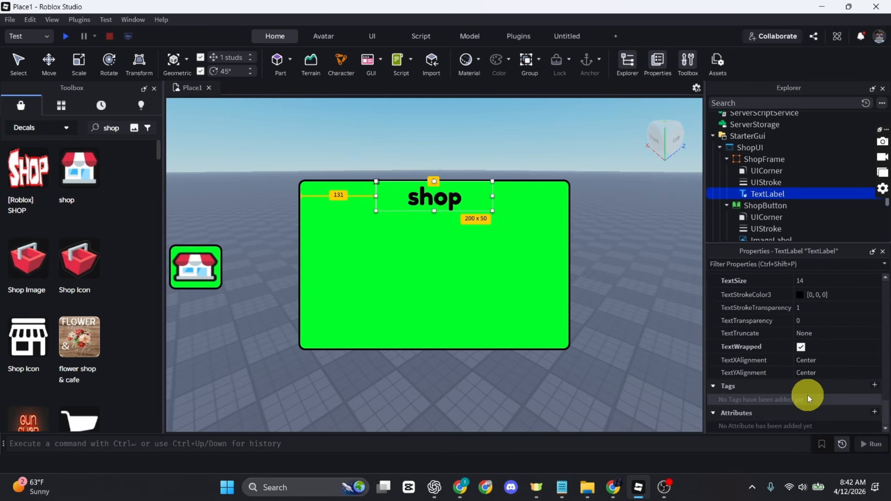
scroll(808, 395, up, 3)
click(799, 341)
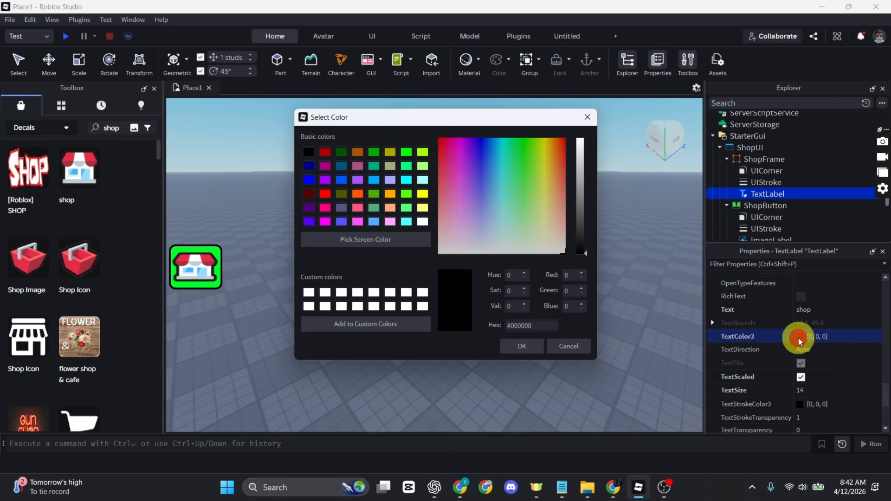
click(341, 293)
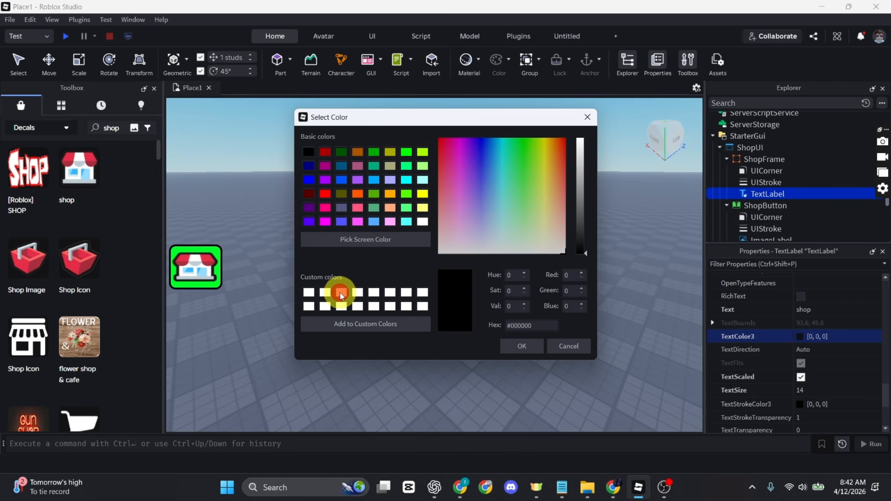
click(526, 350)
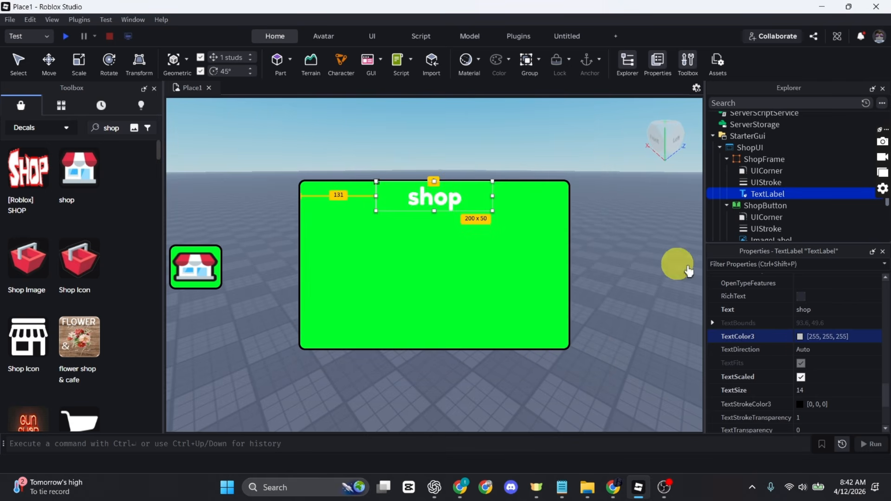
scroll(821, 304, down, 1)
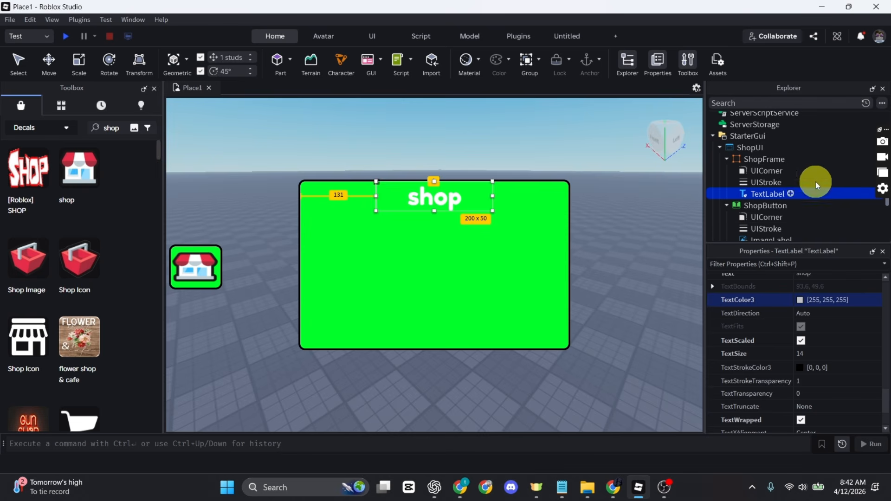
Insert a TextButton into ShopFrame, sized 44x39 in the top-right corner
click(790, 160)
click(697, 183)
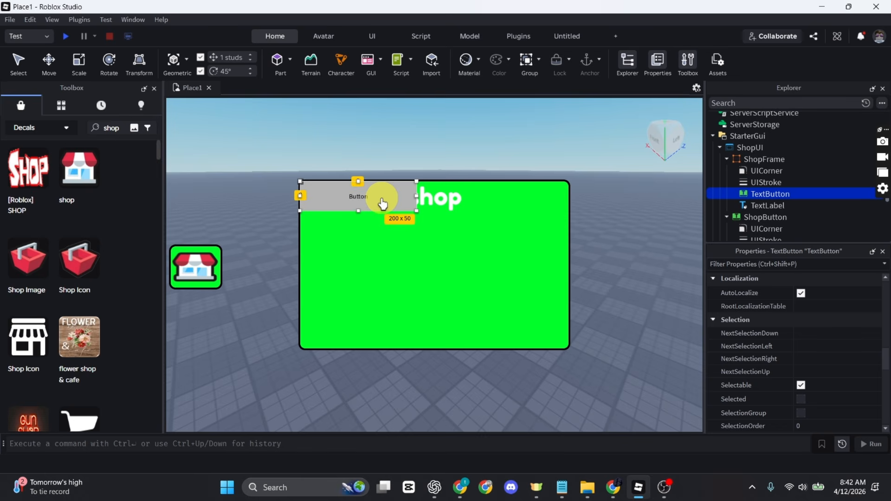
drag(361, 192, 564, 191)
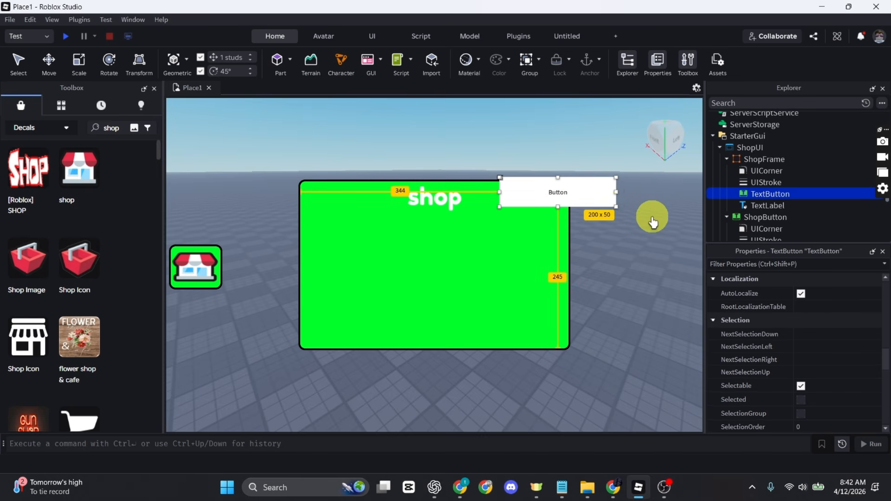
drag(618, 206, 526, 199)
drag(514, 193, 560, 205)
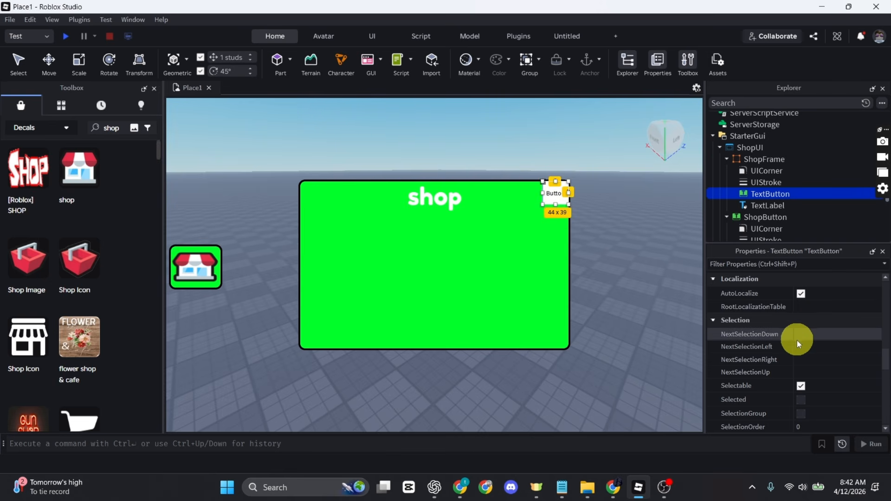
scroll(797, 363, down, 2)
scroll(795, 361, down, 3)
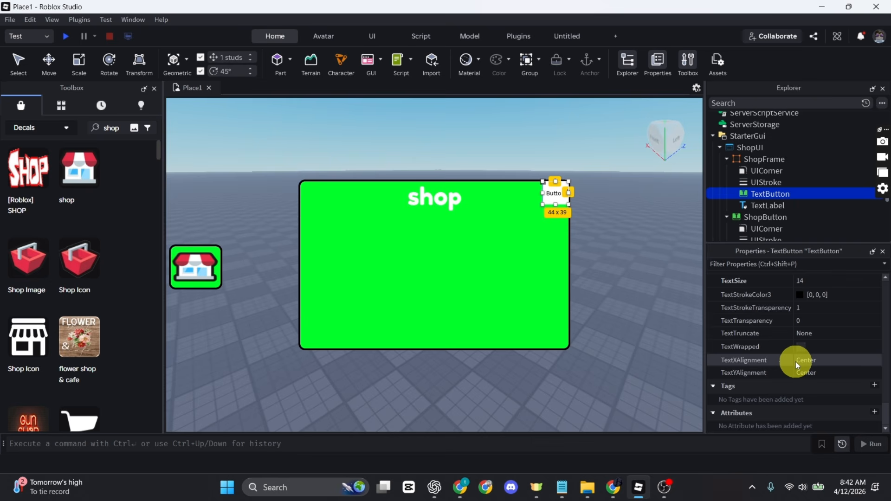
scroll(793, 366, up, 1)
scroll(793, 366, up, 2)
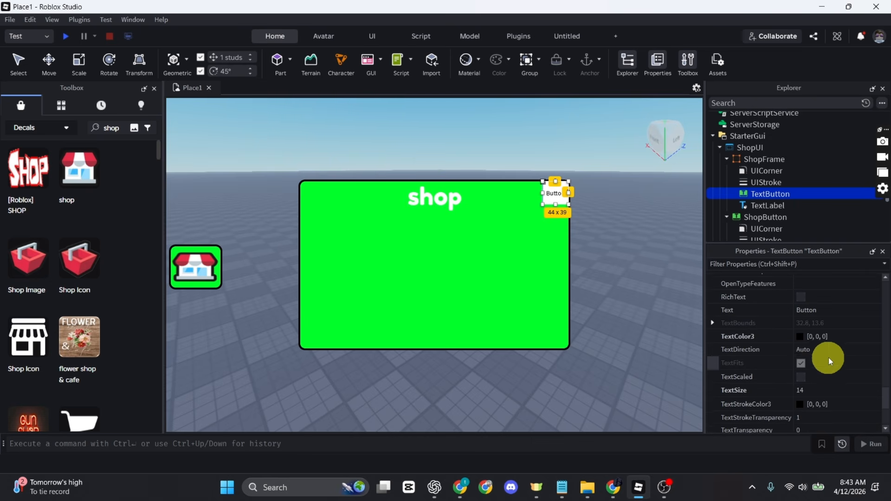
Set the button's Text to 'X' and tick TextScaled
click(826, 310)
key(BackSpace)
key(BackSpace)
key(BackSpace)
key(BackSpace)
key(BackSpace)
key(BackSpace)
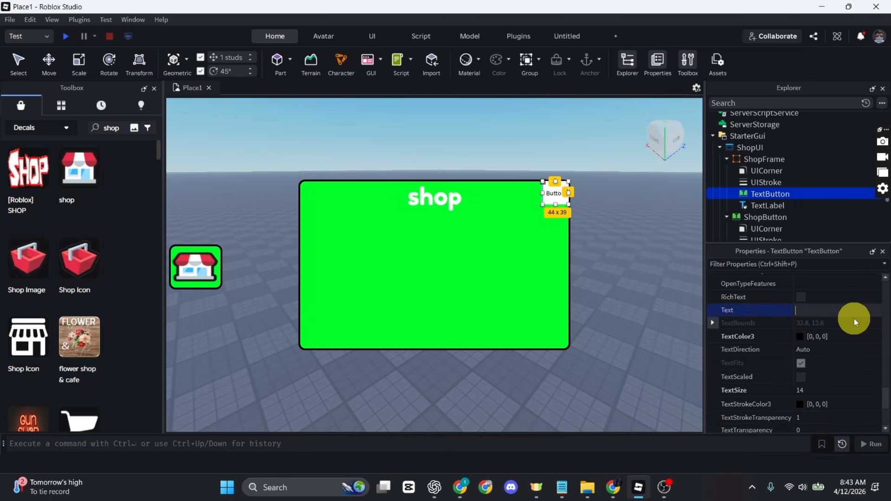
text(X)
key(Return)
scroll(802, 367, down, 1)
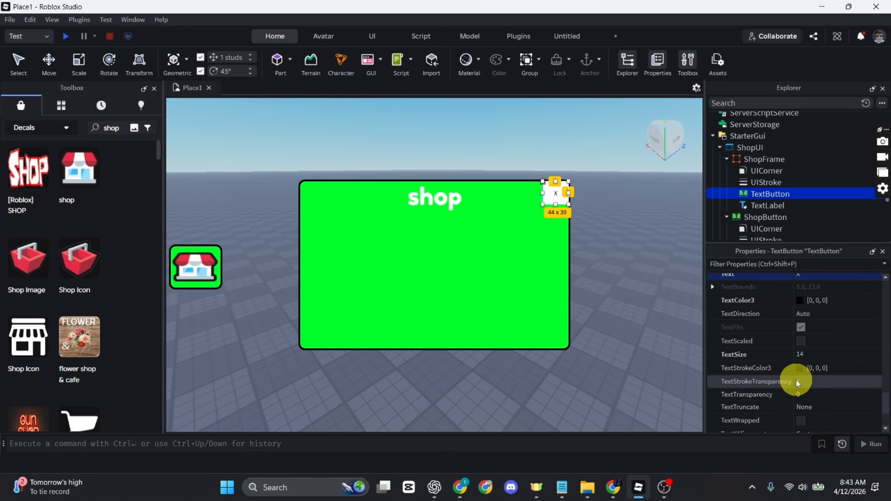
click(801, 341)
Make the button's BackgroundColor3 red [255, 0, 0]
scroll(782, 361, down, 5)
scroll(785, 363, up, 10)
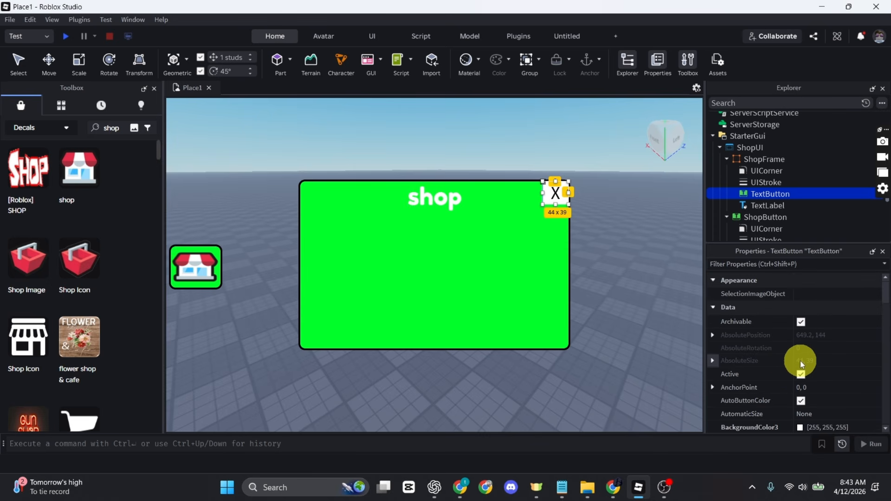
scroll(801, 360, down, 2)
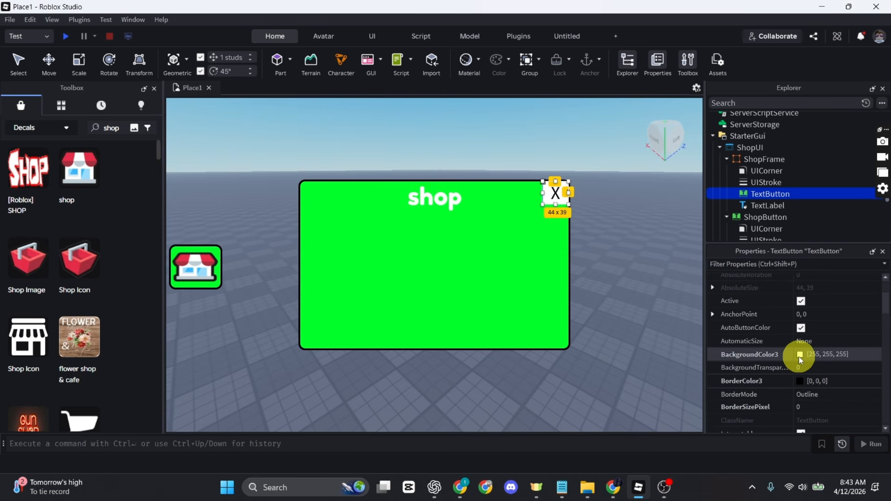
click(799, 355)
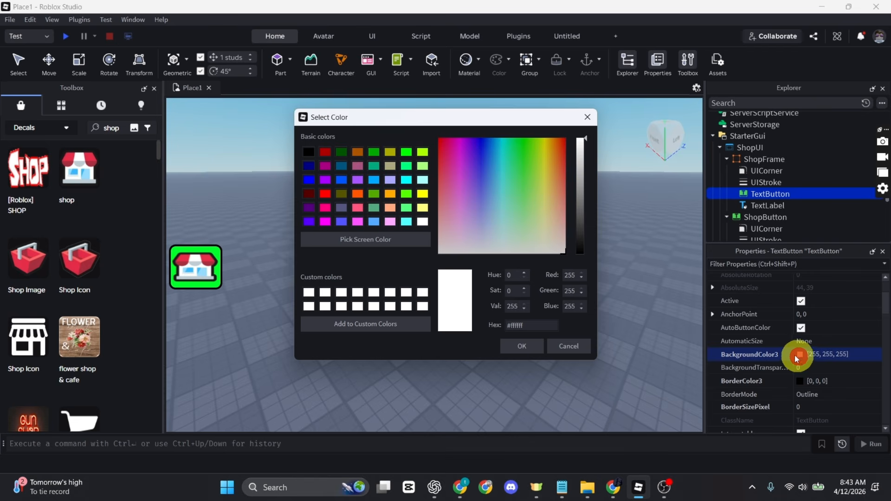
click(327, 196)
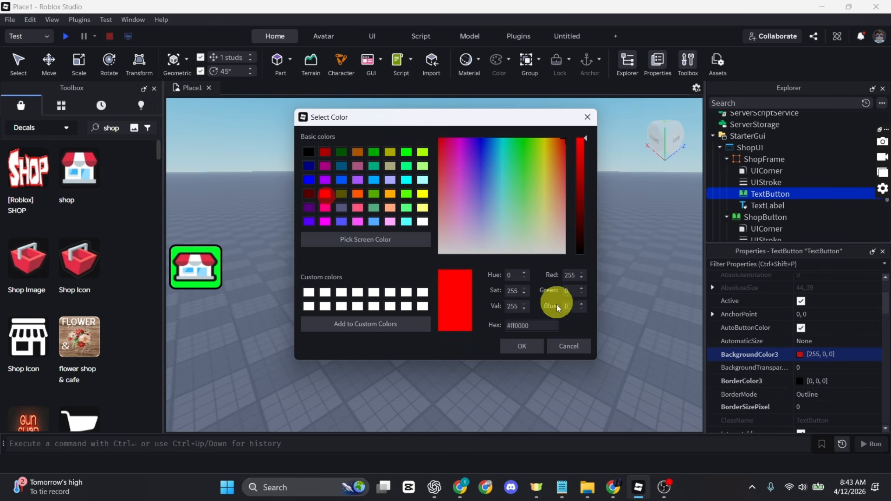
click(520, 347)
click(649, 311)
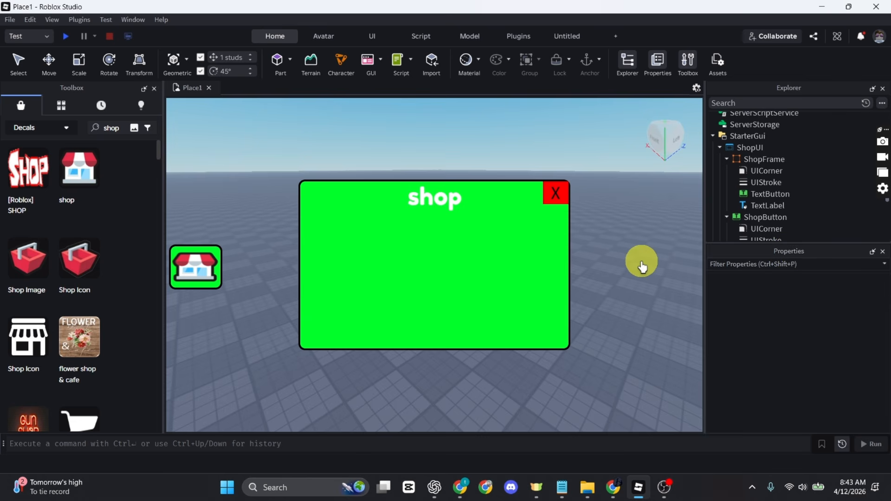
Untick ShopFrame's Visible property so the green panel is hidden
click(753, 159)
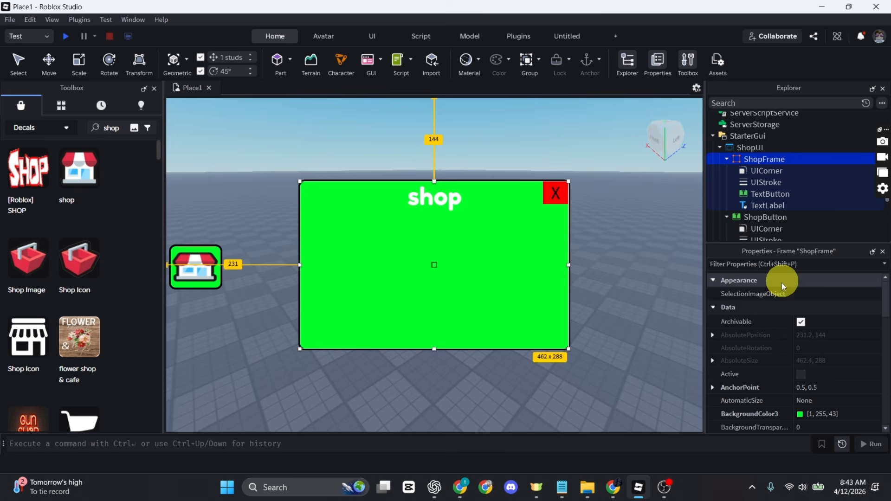
scroll(770, 320, down, 5)
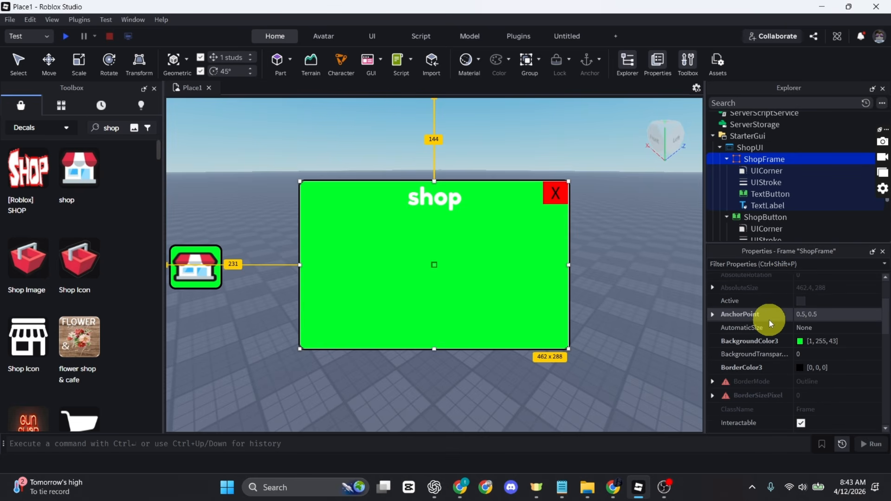
scroll(770, 324, down, 1)
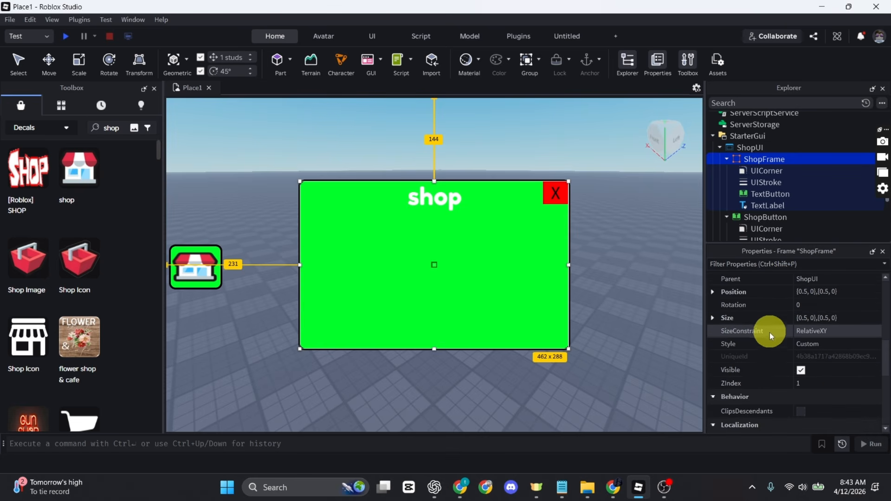
click(799, 371)
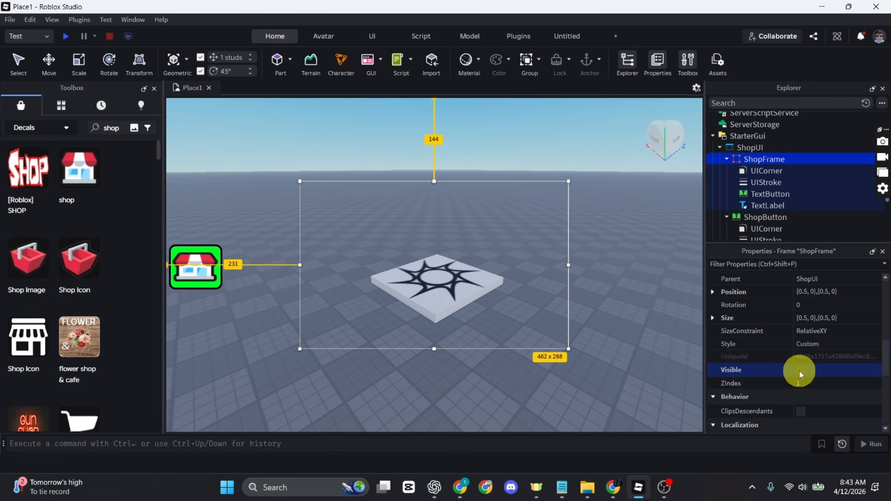
scroll(775, 222, down, 1)
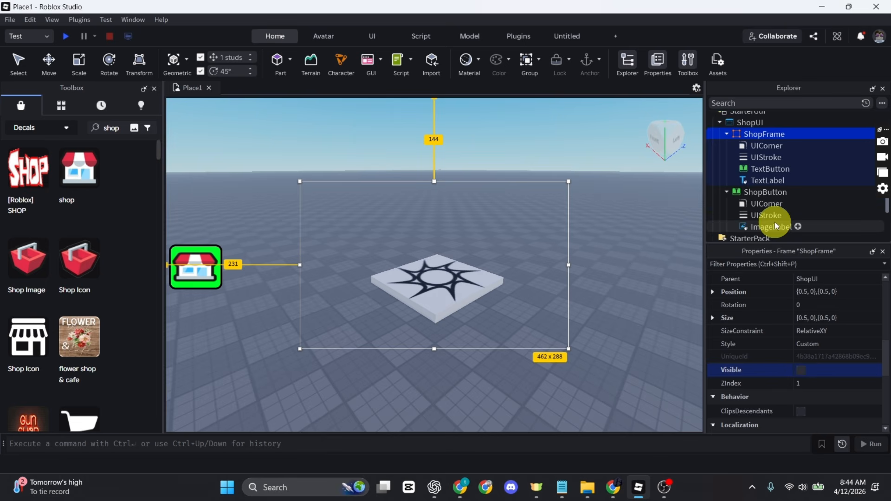
Add a LocalScript under ShopButton and replace its code with the open-shop script
click(794, 191)
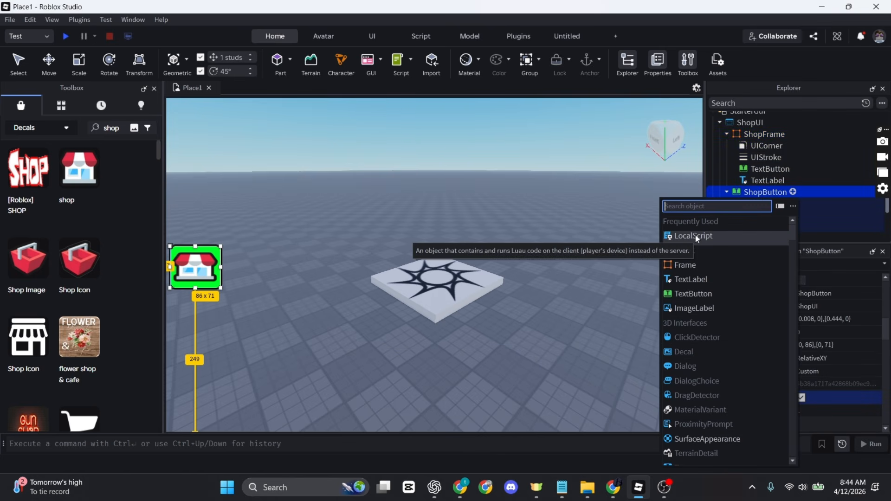
click(695, 236)
click(369, 144)
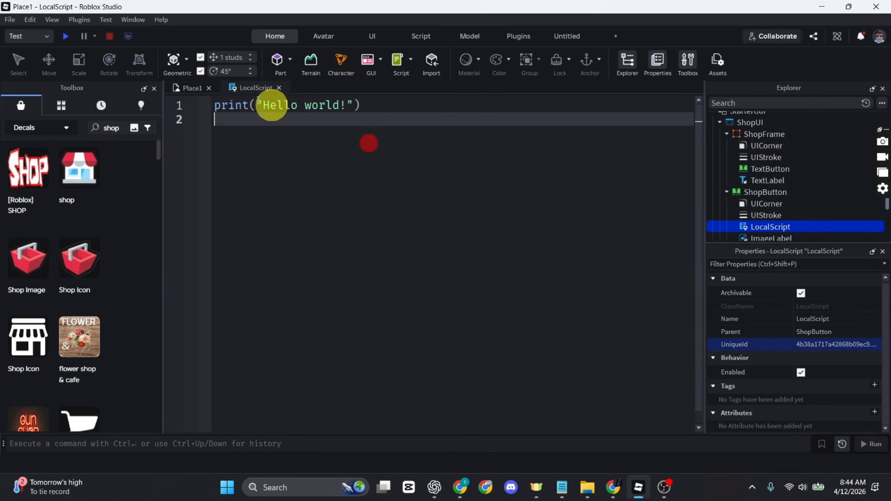
key(ctrl+a)
key(BackSpace)
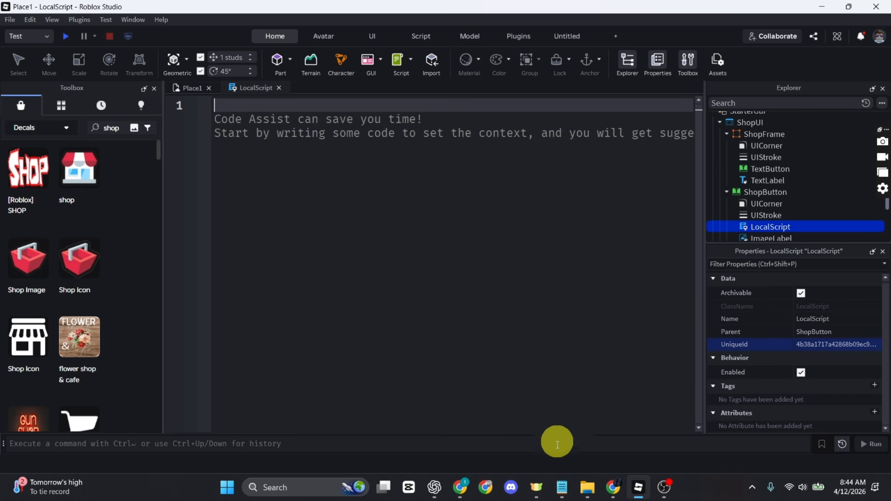
text(-- GuideRealm  local openBtn = script.Parent local uiContainer = openBtn.Parent local shopUI = uiContainer:WaitForChild("ShopFrame")  openBtn.MouseButton1Click:Connect(function() 	shopUI.Visible = true end))
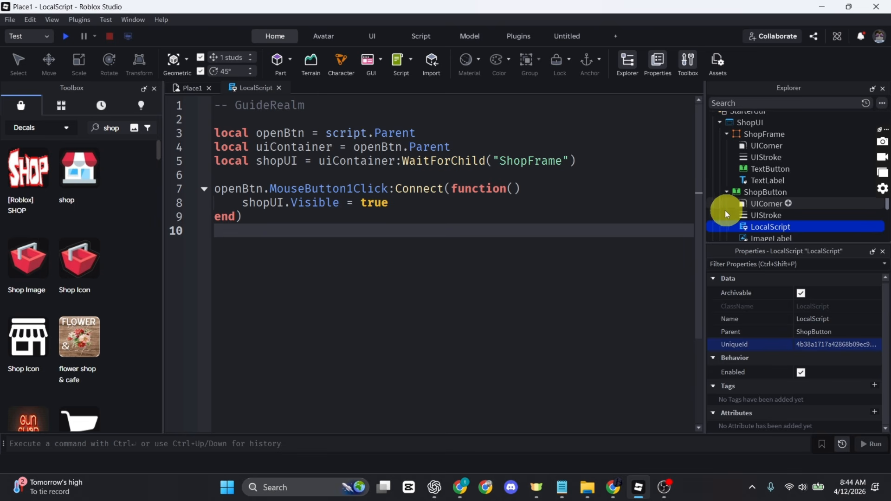
Add a LocalScript under the X TextButton containing the close script setting shopUI.Visible = false
click(796, 168)
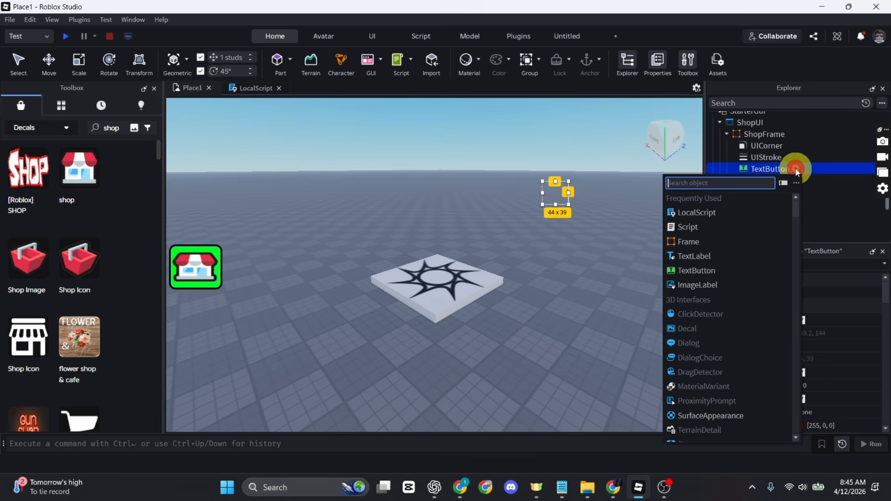
click(711, 212)
drag(413, 160, 229, 93)
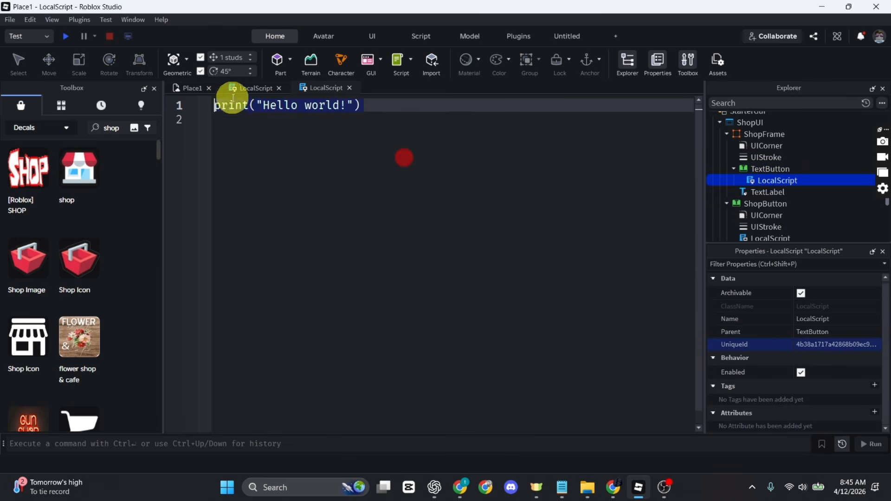
key(BackSpace)
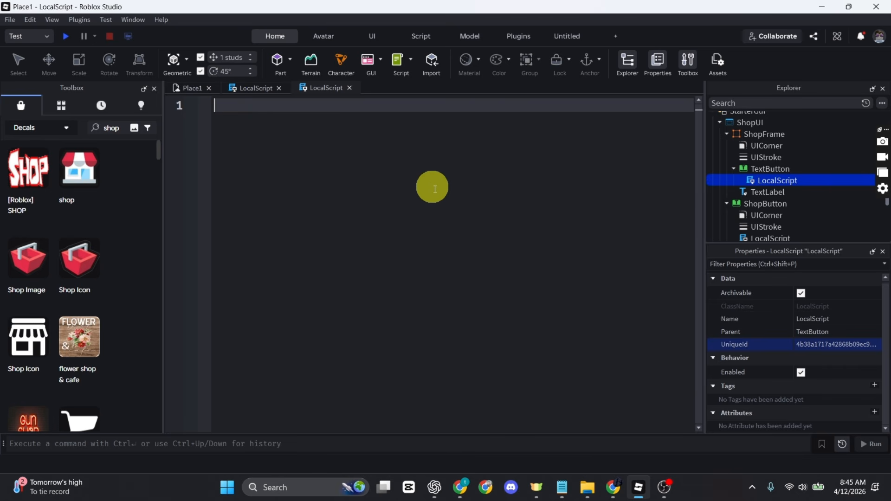
text(-- GuideRealm  local closeBtn = script.Parent local shopUI = closeBtn.Parent  closeBtn.MouseButton1Click:Connect(function() 	shopUI.Visible = false end))
click(425, 250)
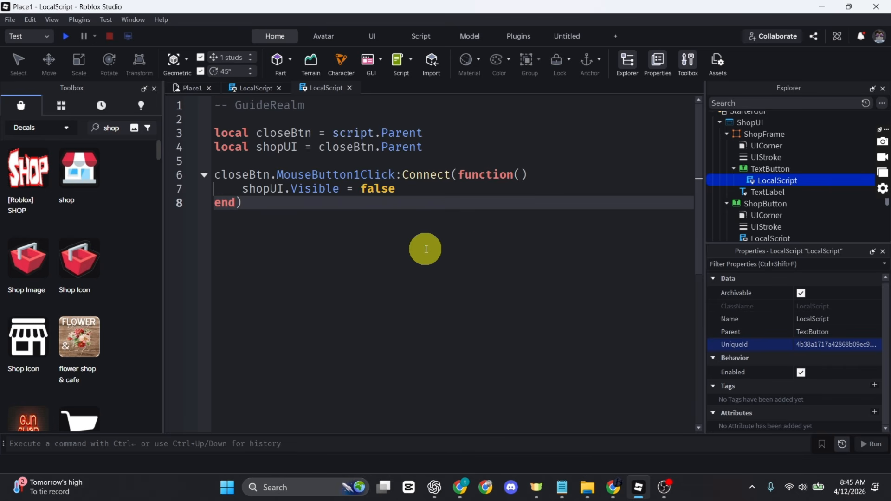
click(476, 278)
Playtest, opening the shop panel with the green button and closing it with X
click(65, 37)
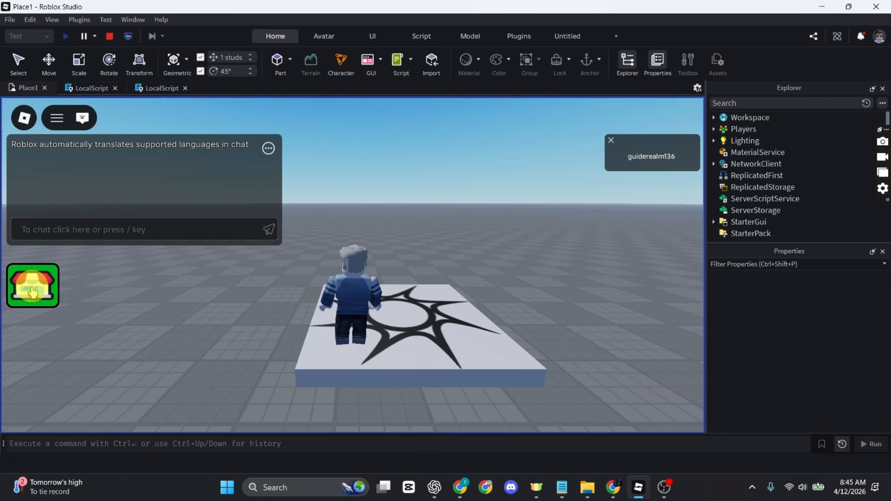
click(33, 291)
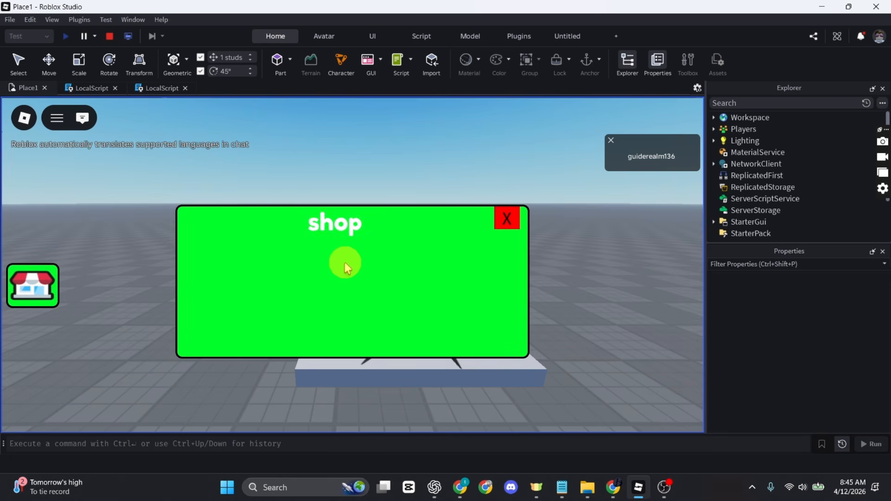
click(513, 221)
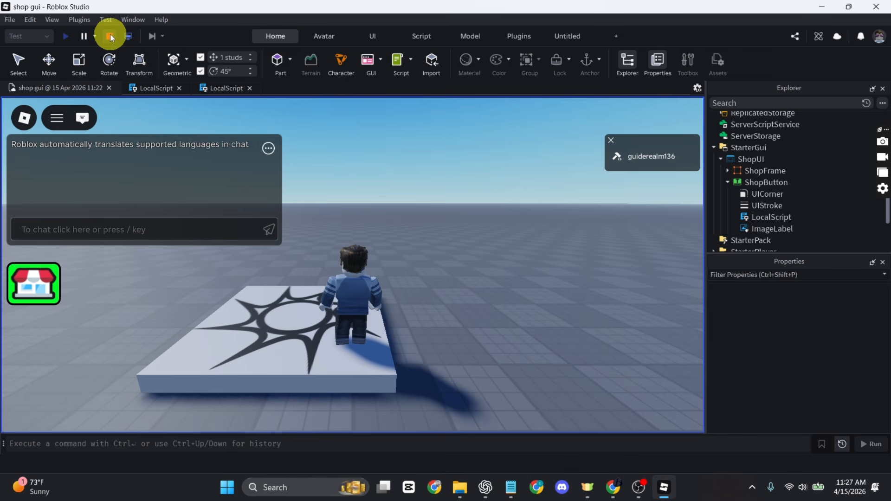
Stop the playtest and re-tick Visible on StarterGui > ShopUI > ShopFrame
click(110, 35)
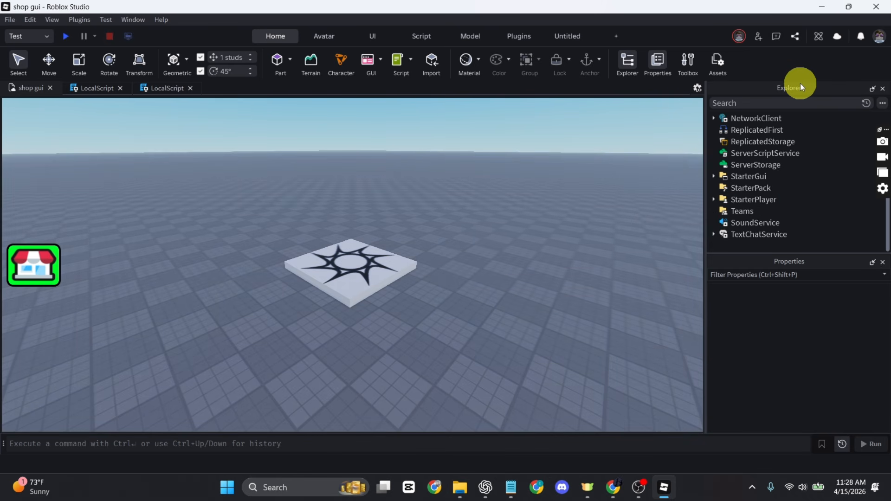
click(722, 176)
click(715, 176)
click(721, 188)
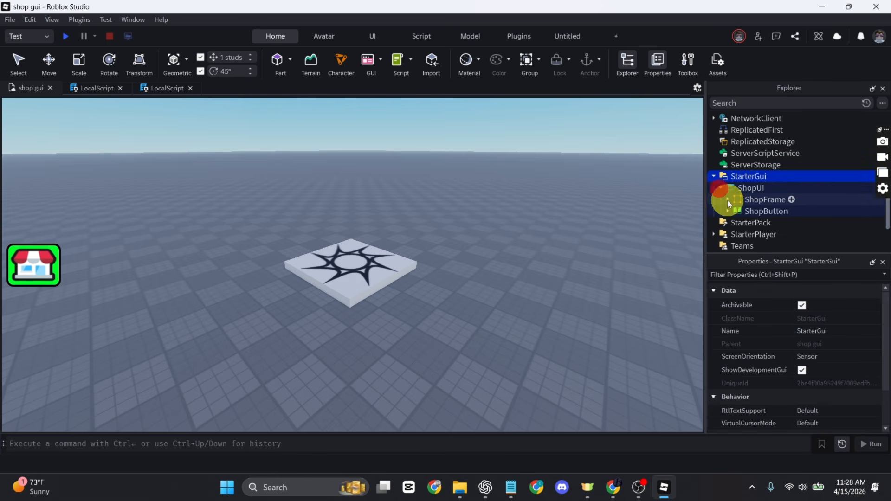
click(729, 199)
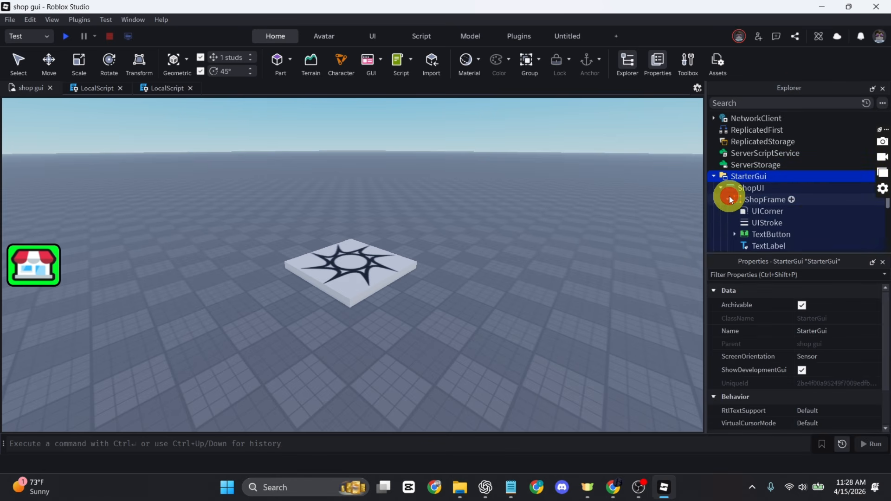
click(613, 205)
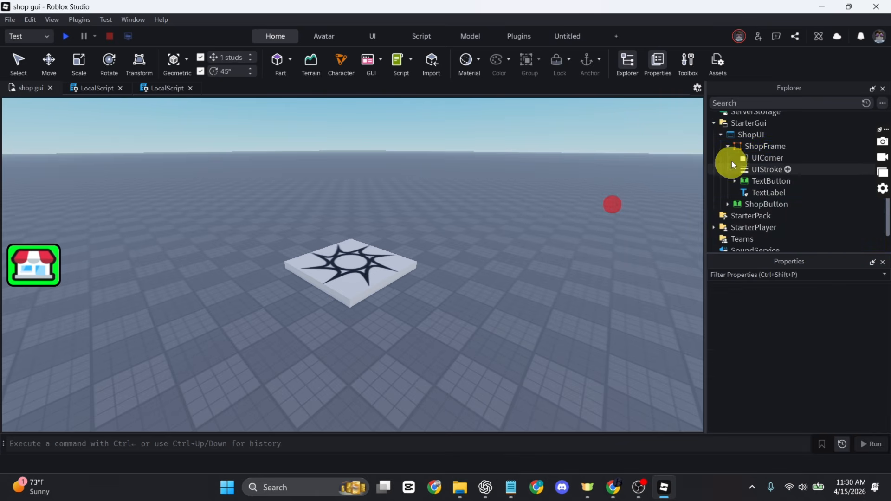
click(743, 147)
scroll(827, 353, down, 10)
scroll(815, 410, down, 7)
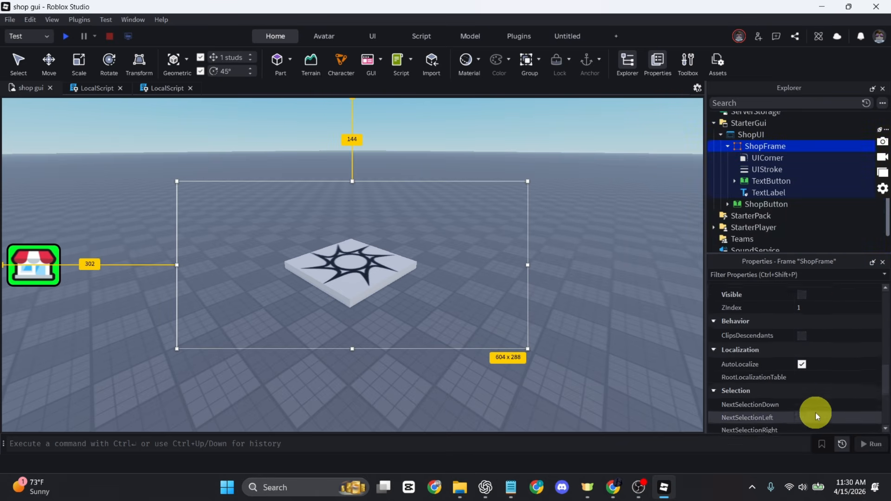
scroll(815, 413, up, 3)
click(802, 317)
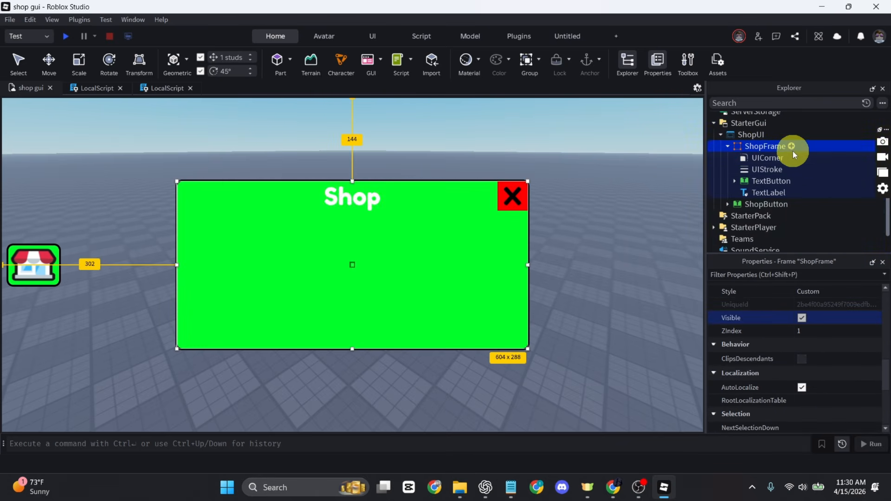
Add a TextButton to ShopFrame and rename it BuyButton
click(792, 147)
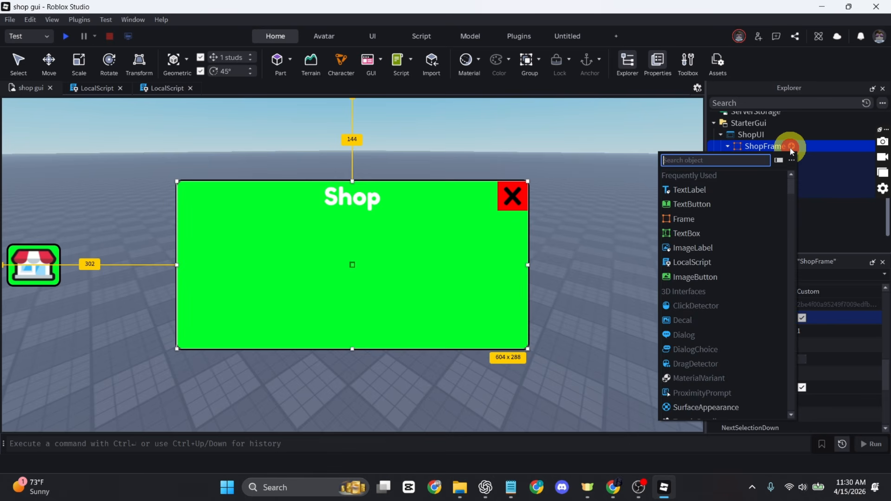
click(707, 203)
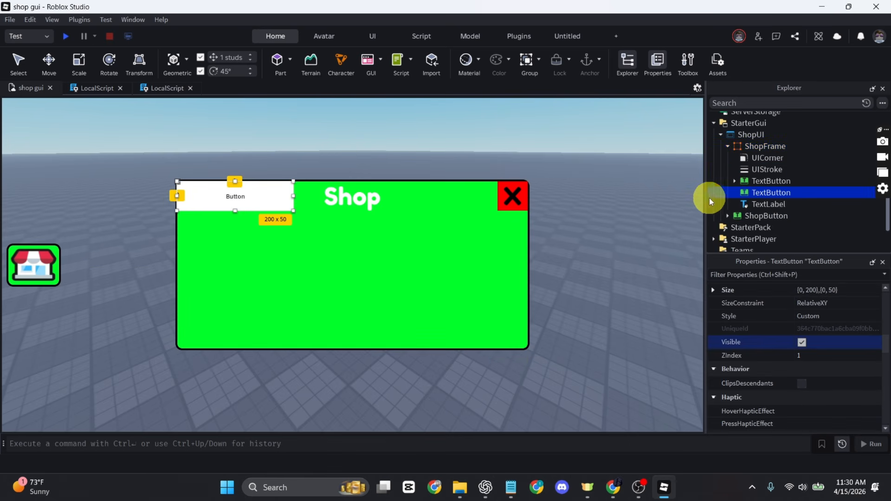
right_click(763, 194)
click(798, 249)
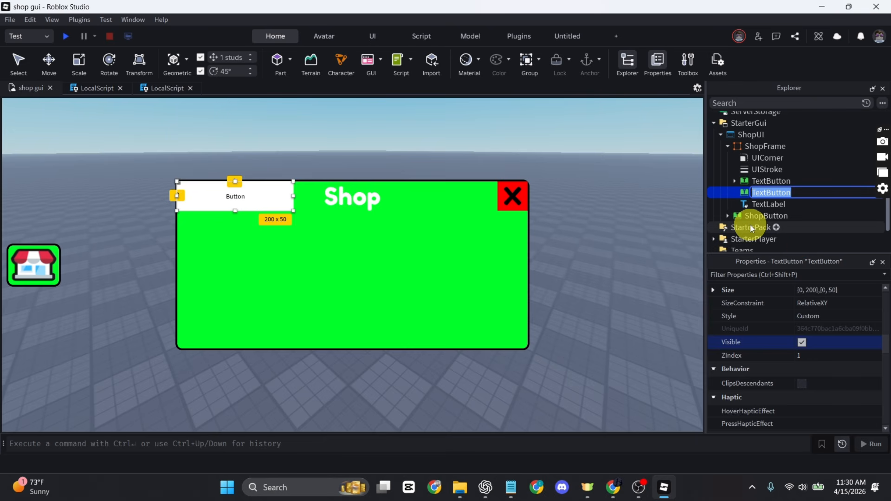
text(BuyButton)
key(Return)
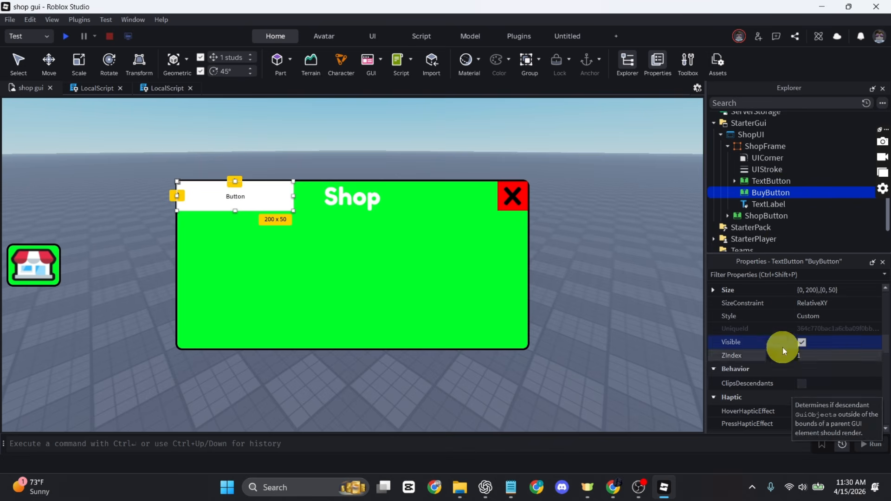
Set BuyButton's Text to 'Buy gun', tick TextScaled, and make the text red
scroll(783, 339, down, 10)
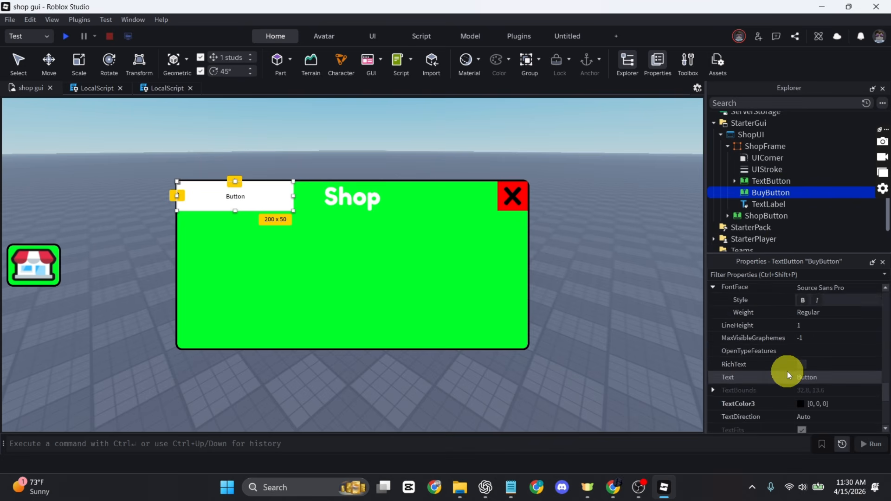
click(820, 378)
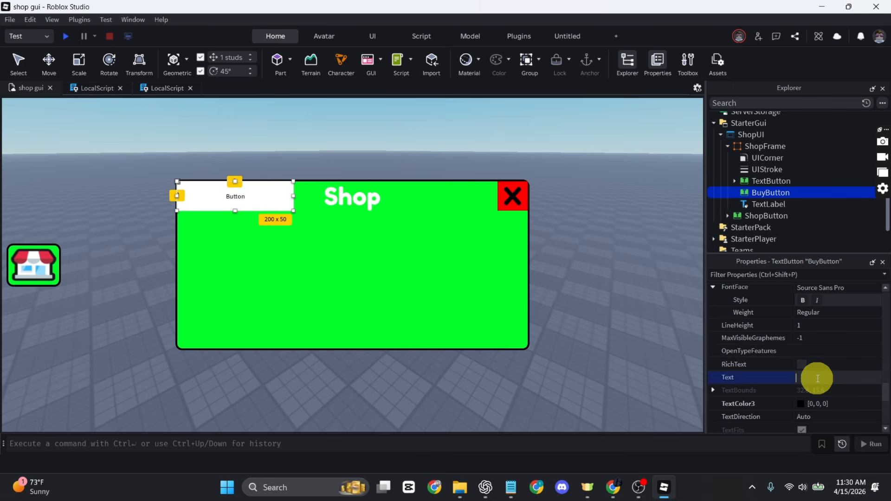
text(Buy gun)
key(Return)
scroll(808, 412, down, 3)
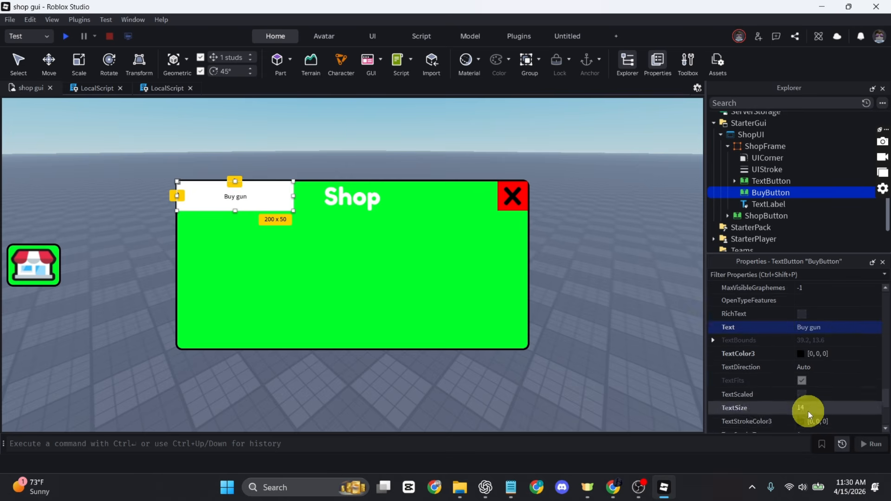
click(802, 378)
click(801, 336)
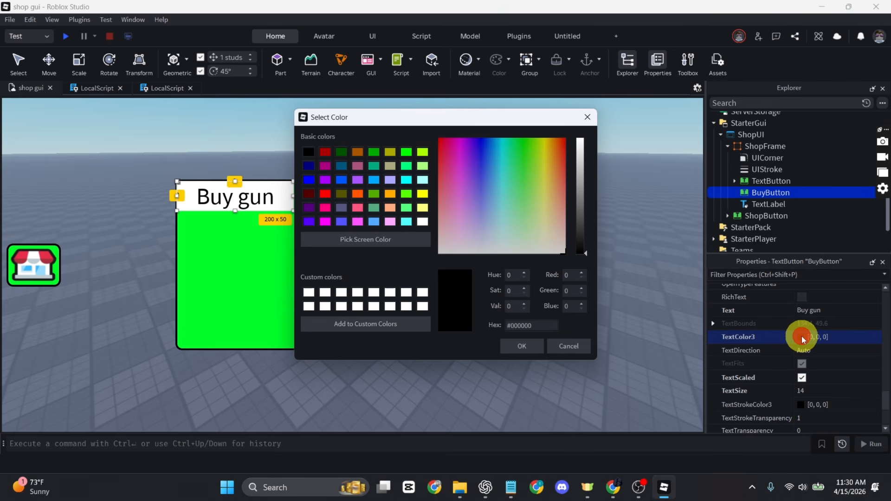
click(325, 193)
click(529, 345)
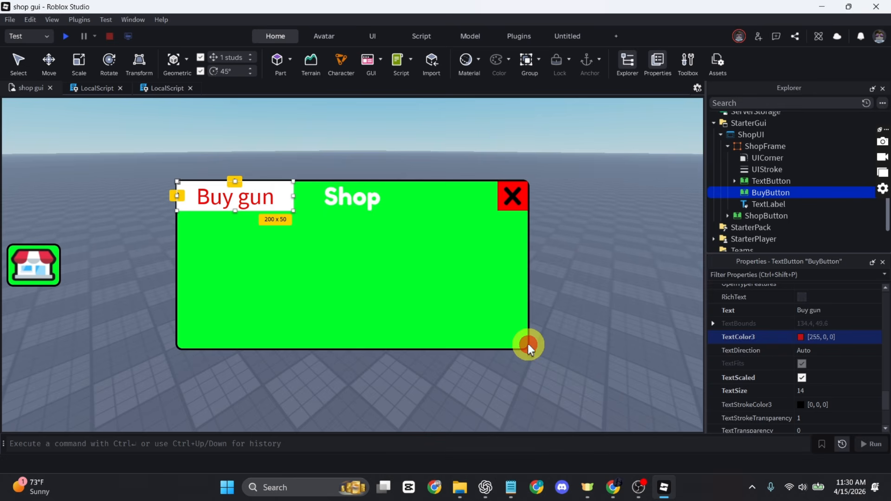
Give BuyButton the Fredoka One font and BackgroundTransparency 1, and drag it lower-left
scroll(830, 372, up, 4)
click(813, 333)
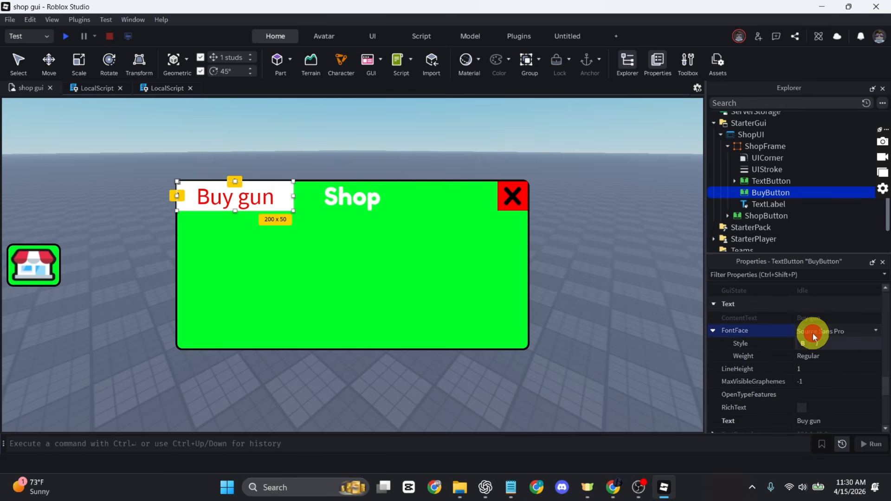
click(844, 203)
scroll(790, 372, up, 10)
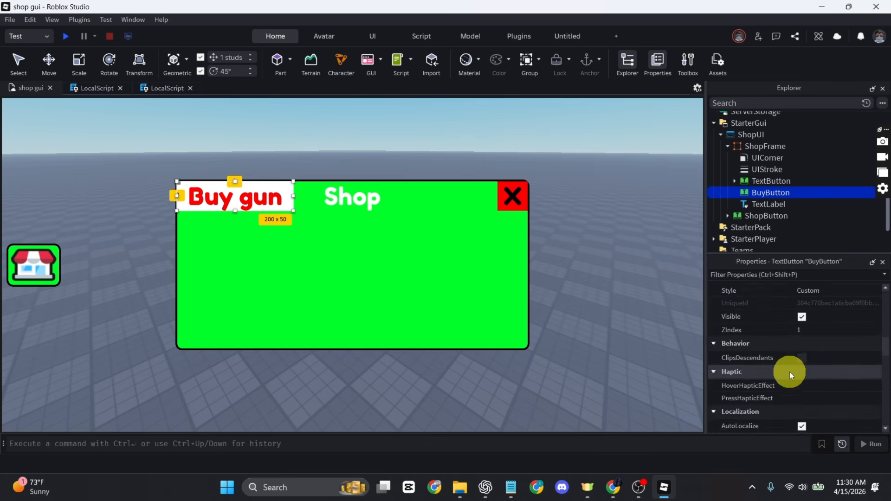
scroll(808, 411, down, 2)
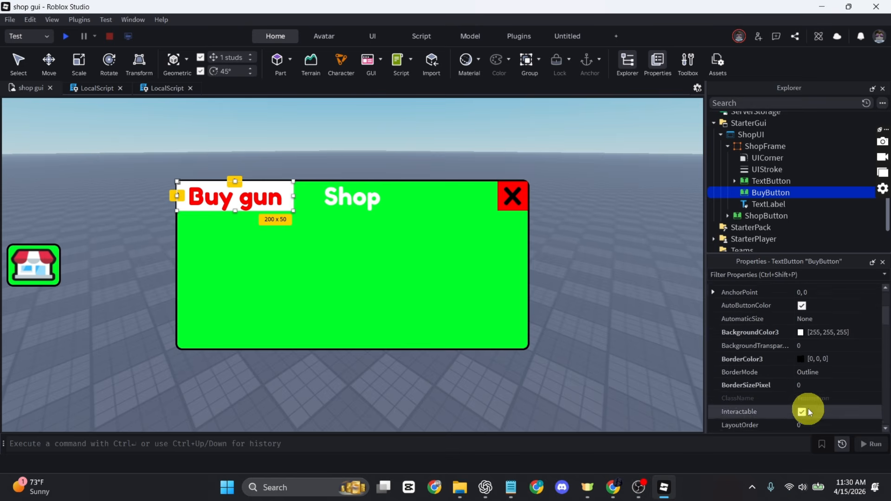
click(809, 337)
text(1)
key(Return)
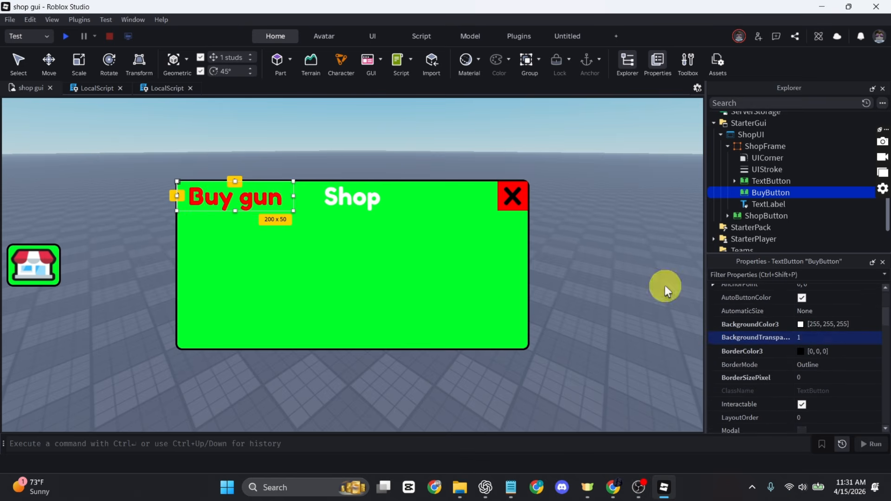
drag(260, 196, 266, 304)
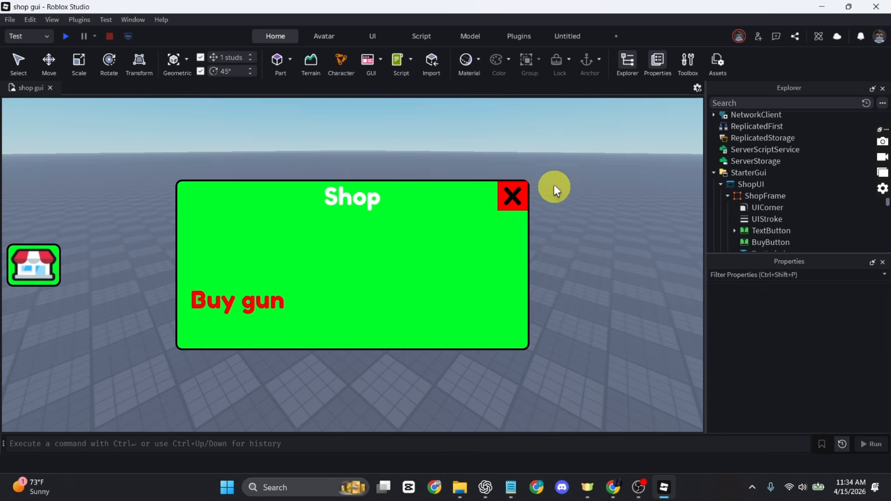
Insert the Fast Hyper laser Gun from the Toolbox into the Workspace
click(686, 62)
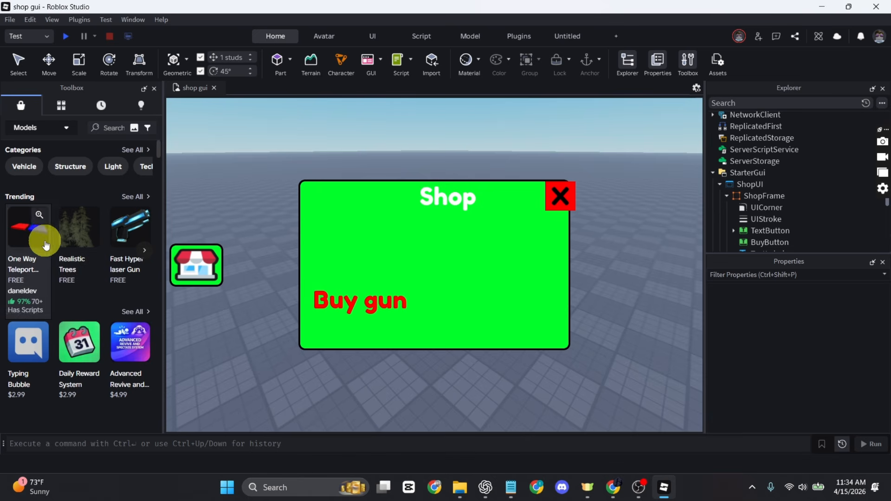
click(126, 237)
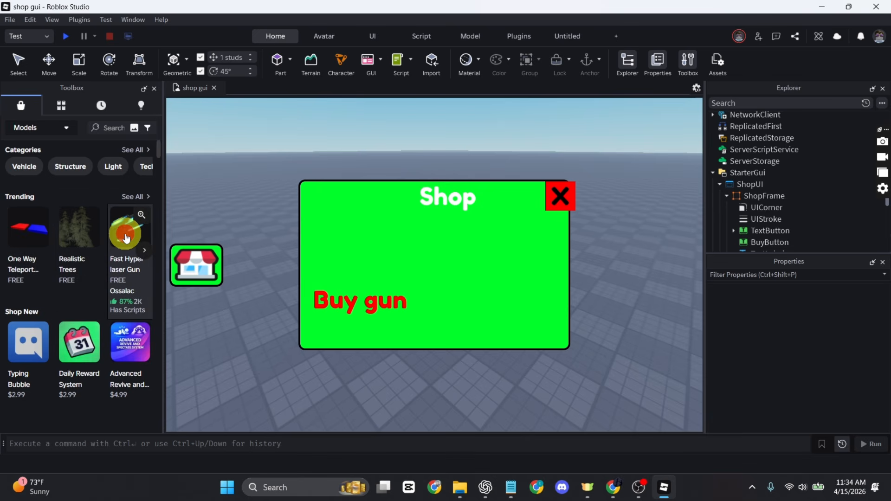
click(563, 267)
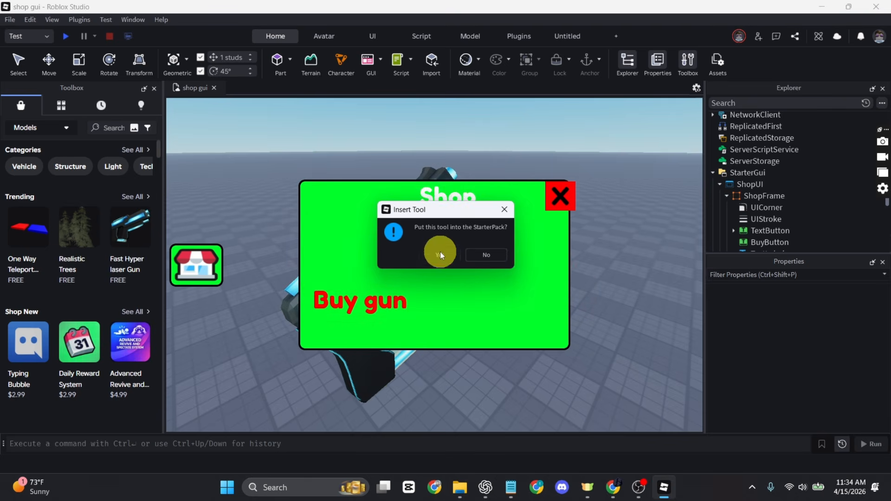
click(443, 258)
key(ctrl+z)
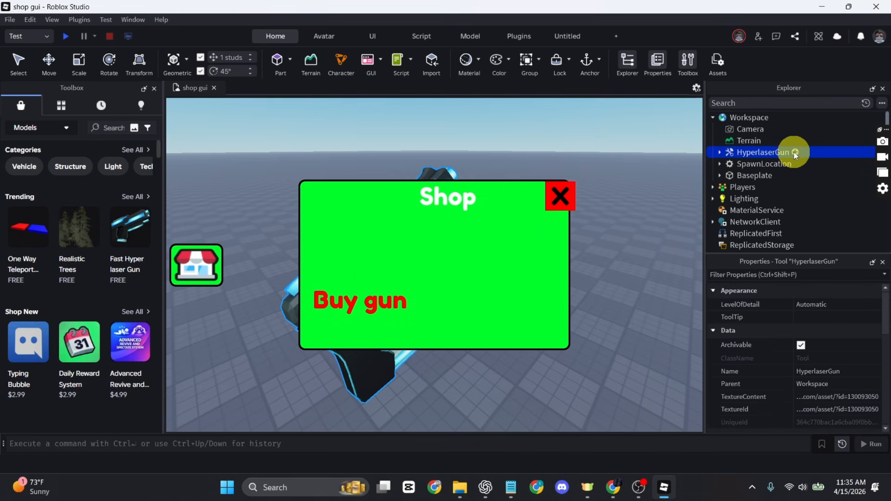
Rename the HyperlaserGun tool to Gun
right_click(763, 152)
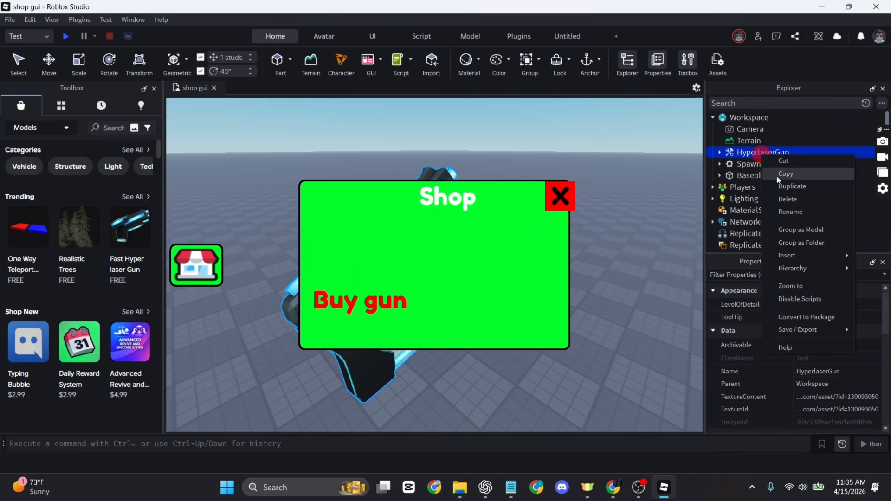
click(785, 211)
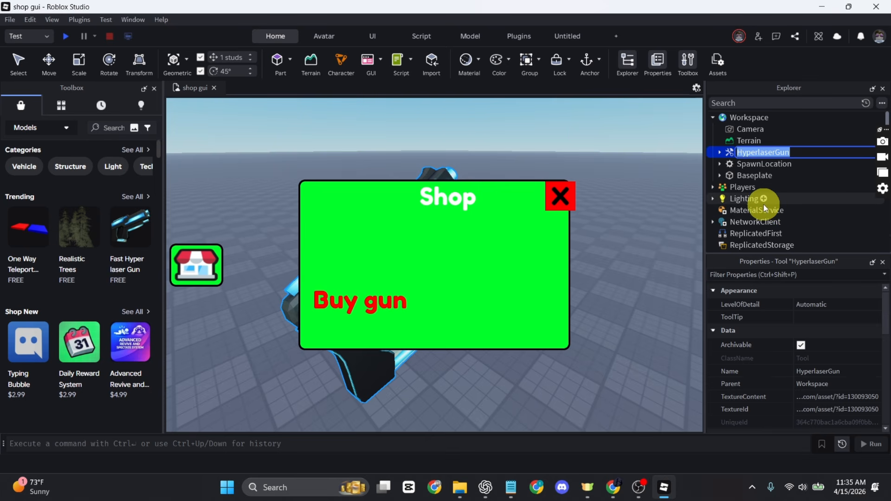
text(Gun)
key(Return)
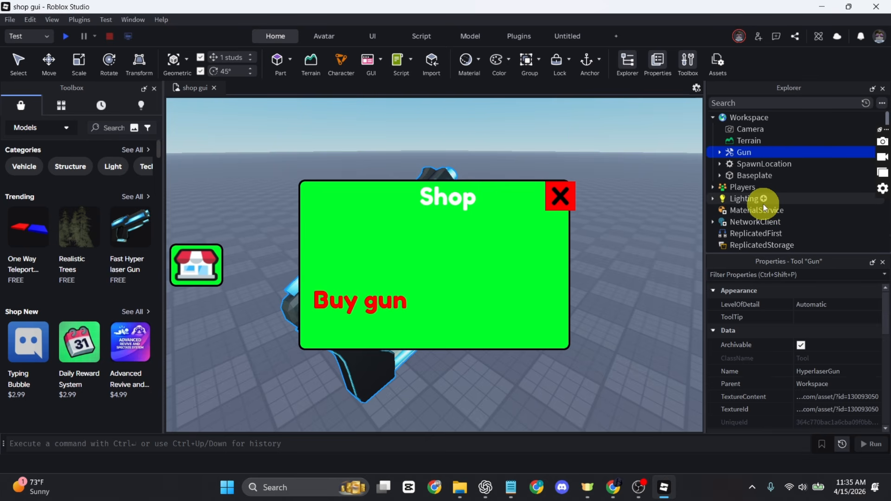
scroll(764, 204, down, 1)
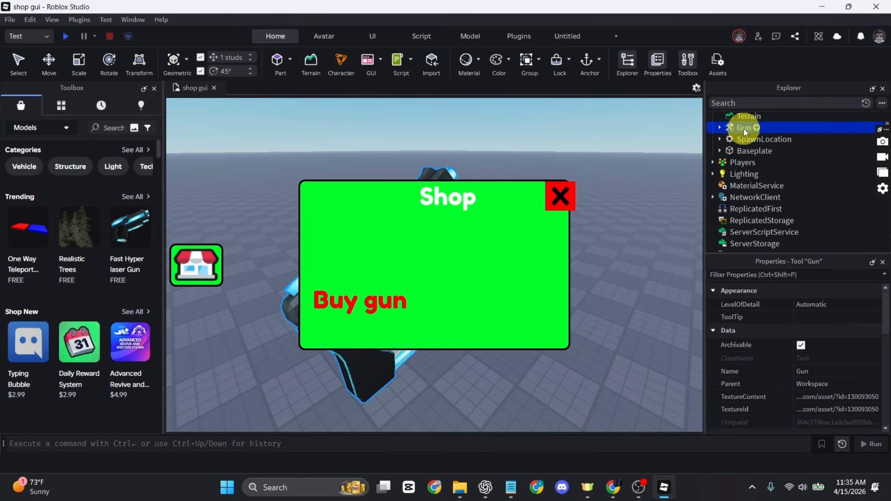
Move the Gun tool into ServerStorage and expand it to view its scripts, MouseIcon and Handle
drag(744, 129, 758, 245)
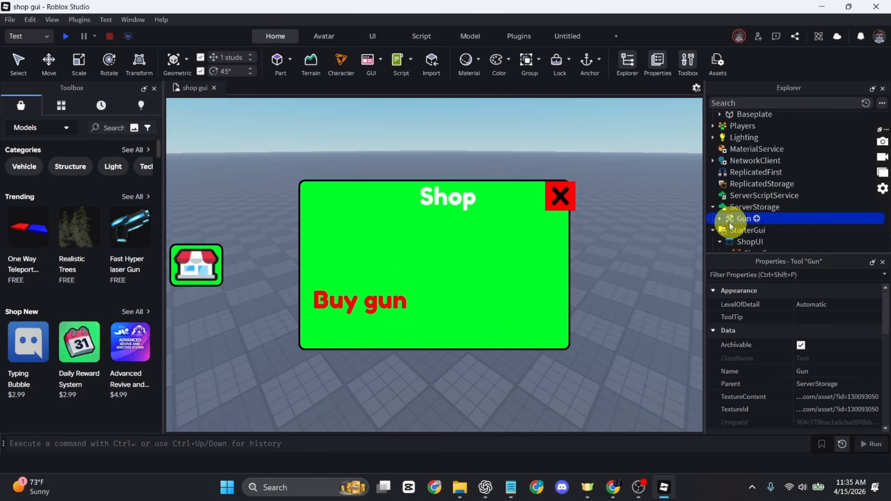
click(720, 219)
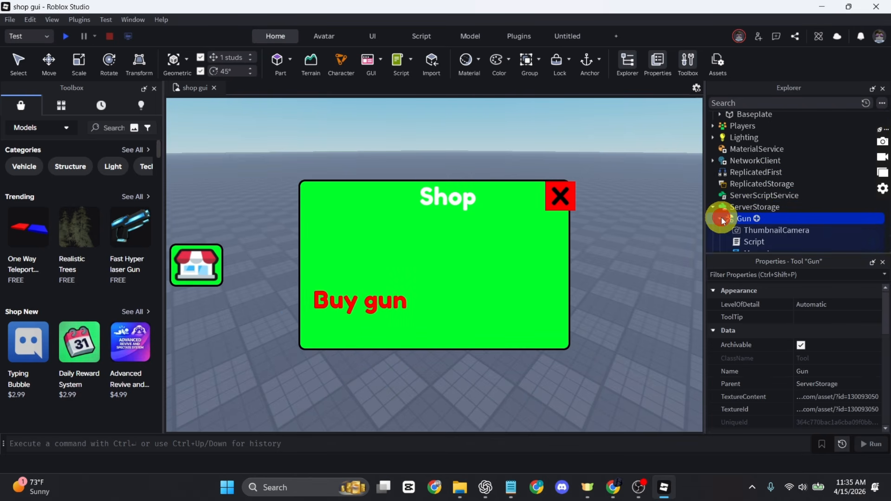
scroll(784, 205, down, 2)
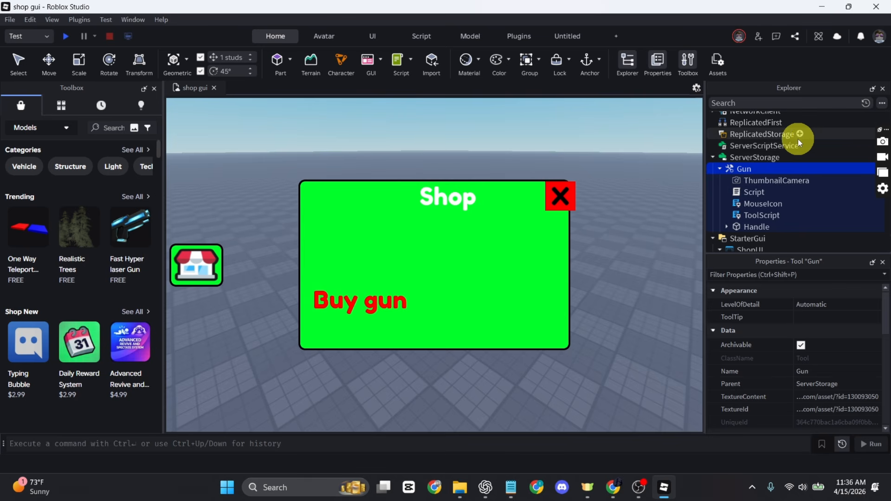
scroll(795, 200, up, 1)
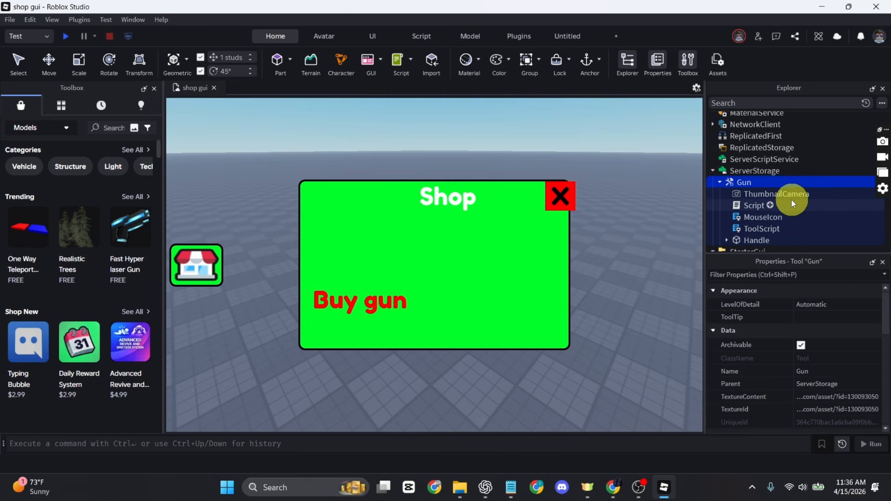
Insert a RemoteEvent under ReplicatedStorage and rename it BuyItemEvent
click(800, 147)
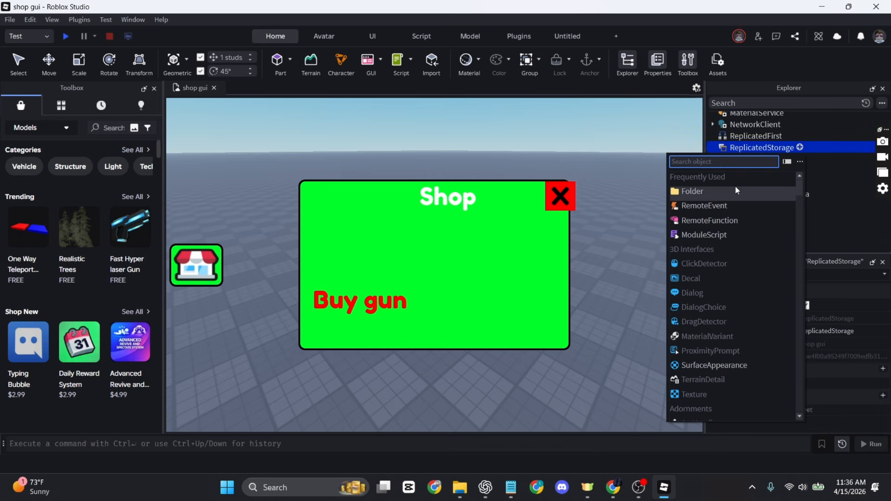
click(729, 204)
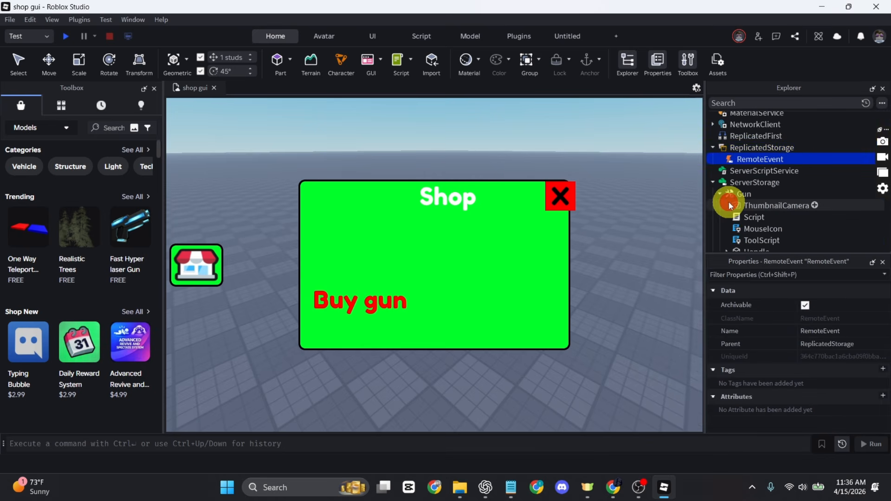
right_click(760, 161)
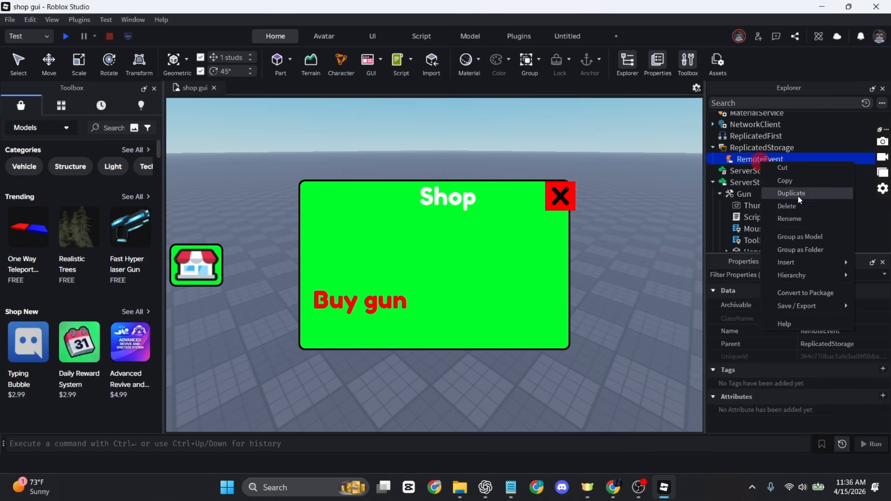
click(802, 216)
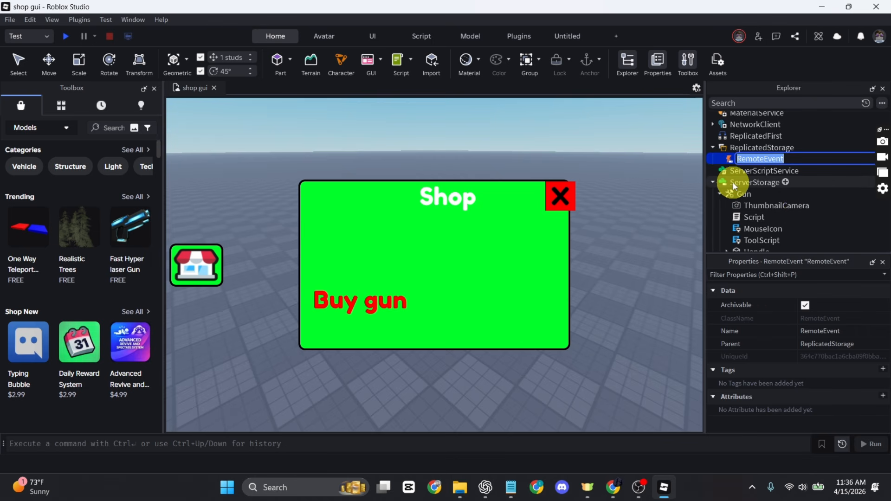
text(BuyItemEvent)
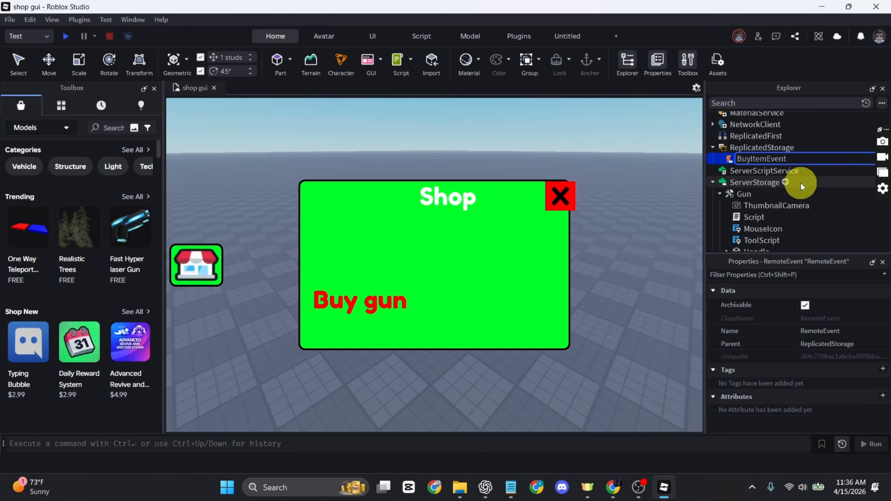
key(Return)
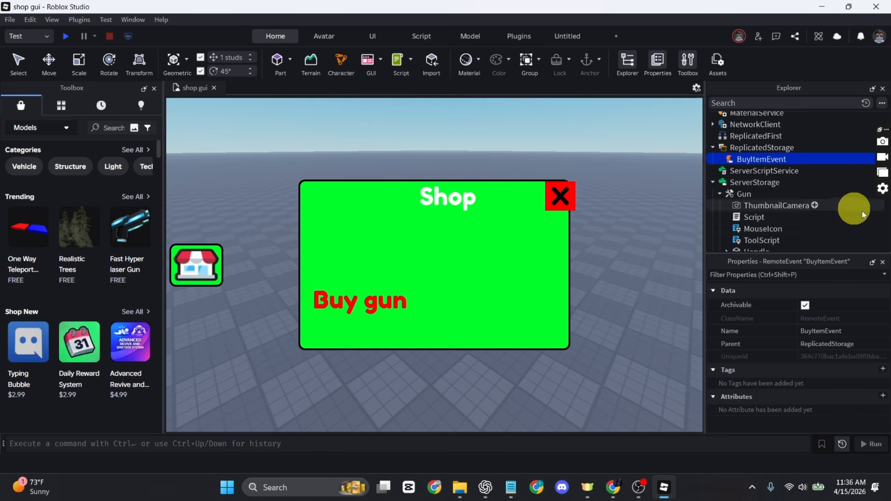
Insert a Script in ServerScriptService and replace its default print line with the pasted shop server code
click(804, 171)
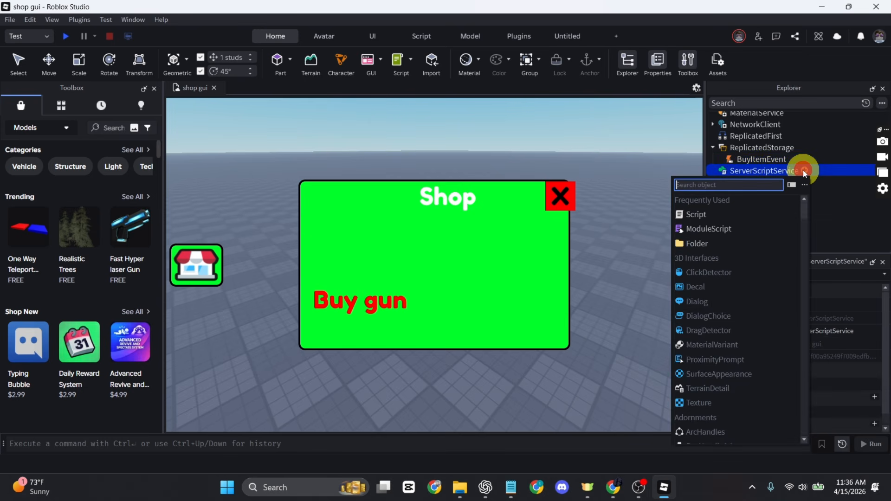
click(738, 212)
drag(198, 114, 436, 94)
key(BackSpace)
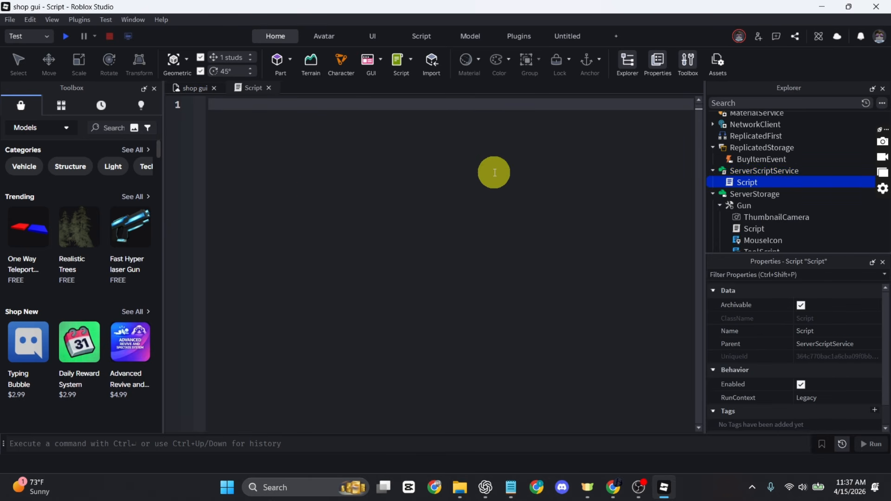
key(ctrl+v)
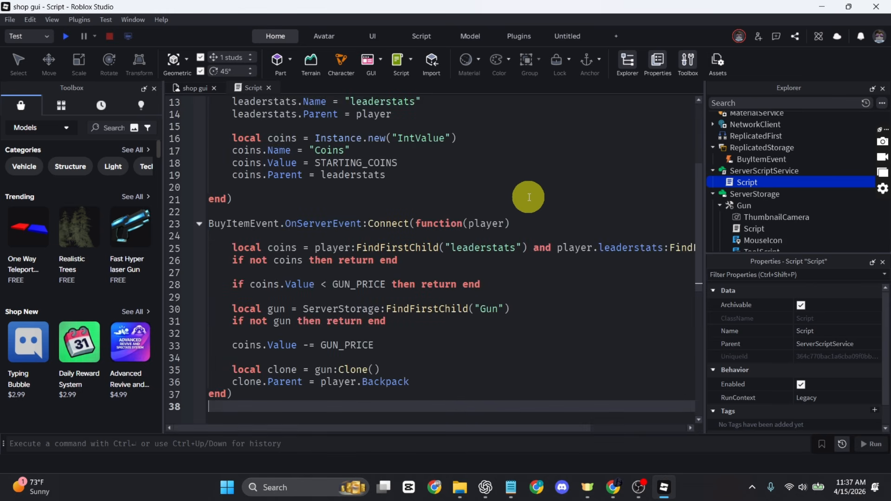
scroll(516, 223, up, 5)
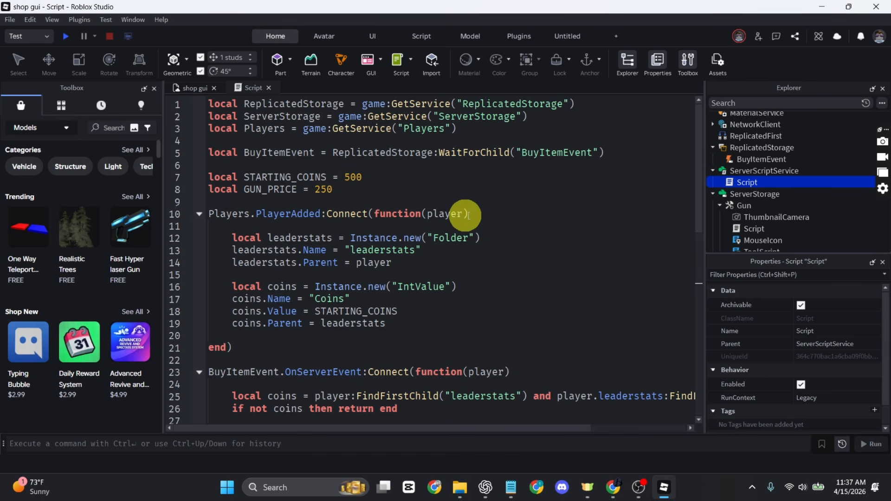
Add a LocalScript to the BuyButton in StarterGui's shop frame
scroll(739, 193, down, 3)
click(738, 199)
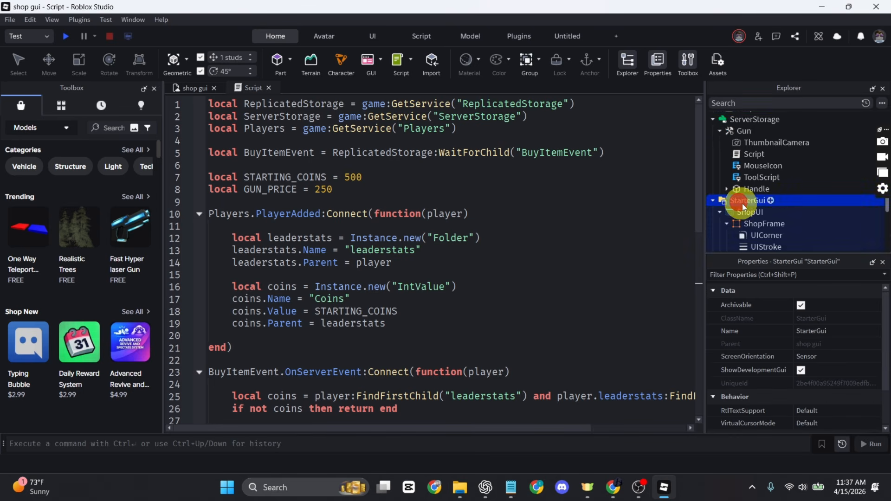
scroll(757, 218, down, 2)
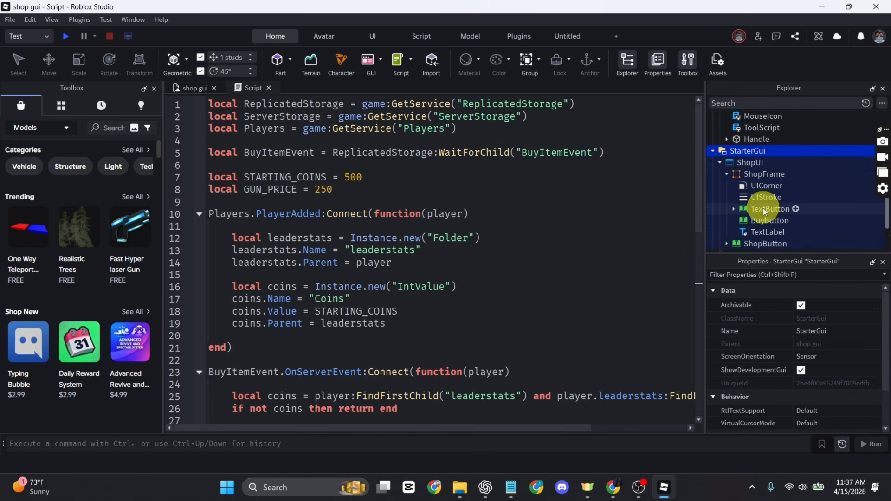
click(764, 220)
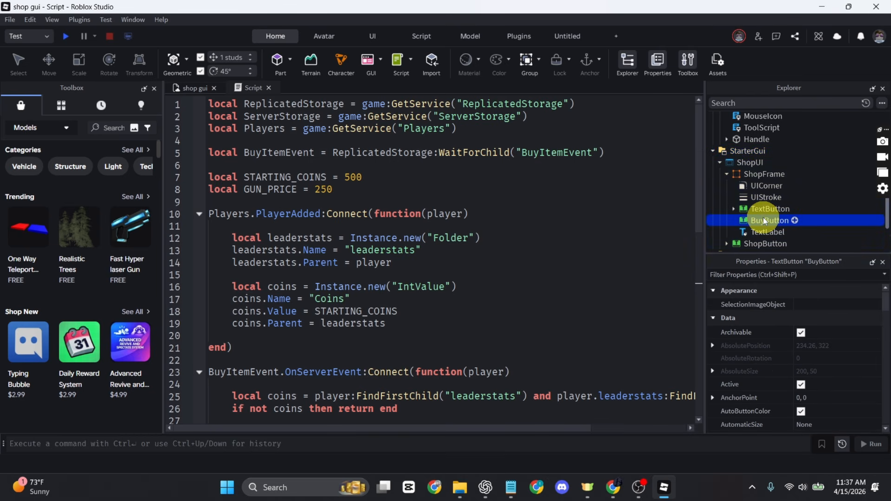
click(795, 220)
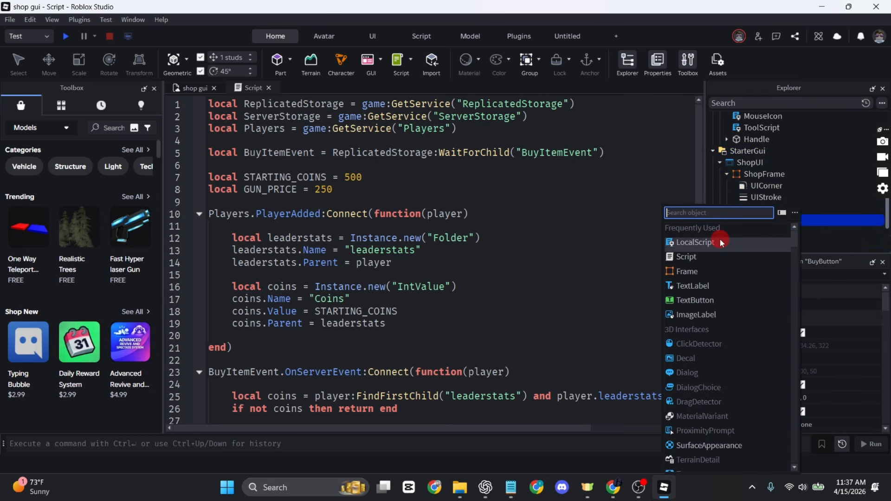
click(695, 243)
Replace the LocalScript's code with the FireServer click handler and start a playtest
key(BackSpace)
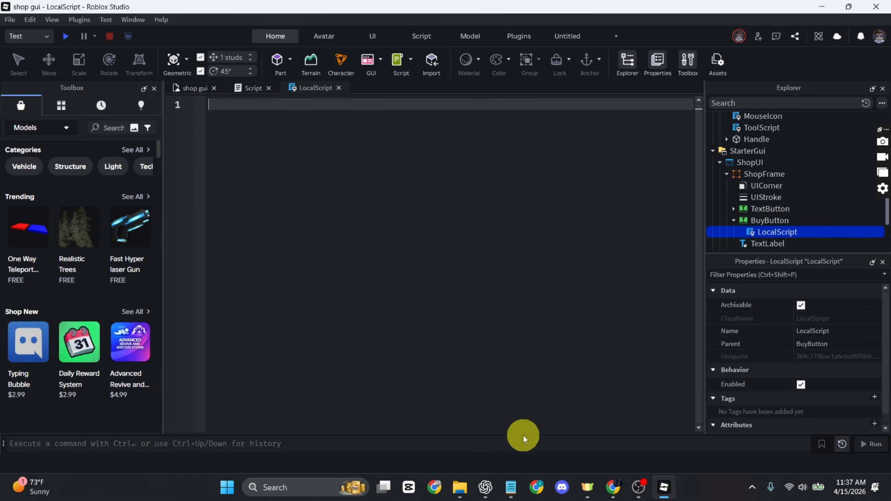
text(local ReplicatedStorage = game:GetService("ReplicatedStorage") local BuyItemEvent = ReplicatedStorage:WaitForChild("BuyItemEvent")  script.Parent.MouseButton1Click:Connect(function() 	BuyItemEvent:FireServer() end))
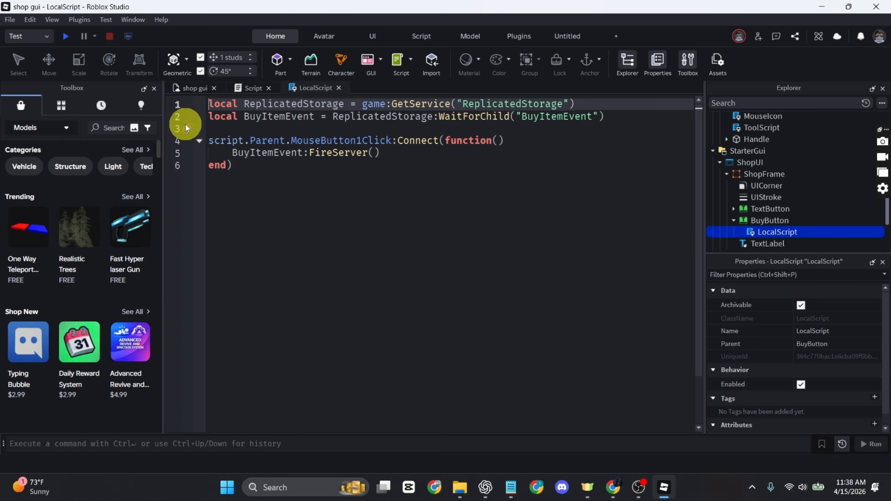
click(65, 37)
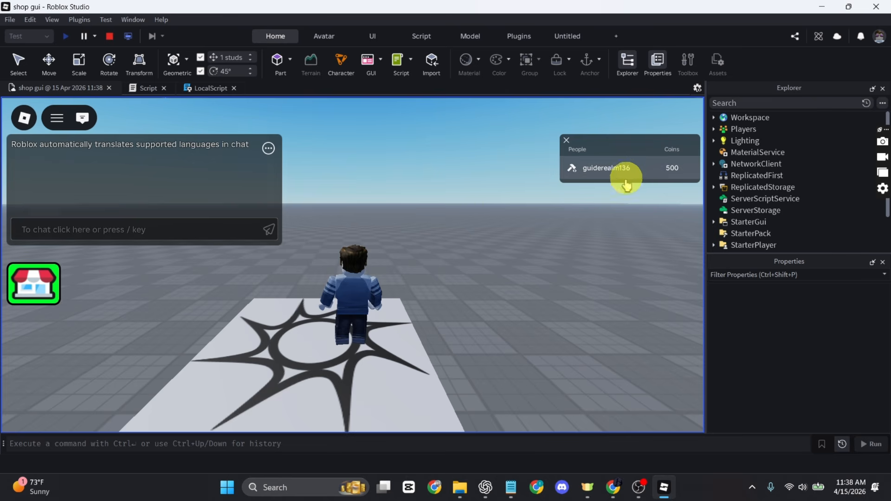
Open the shop, buy the gun for 250 coins, check the new hotbar slot and close the panel
click(34, 292)
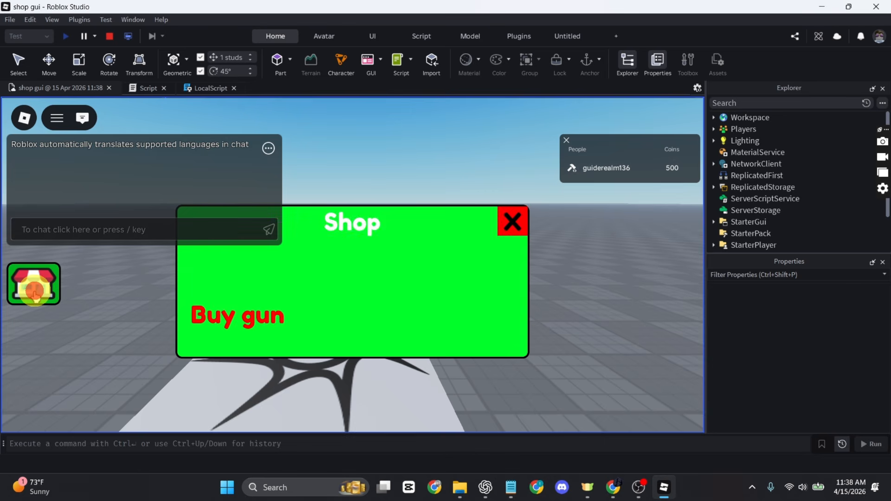
click(260, 325)
click(350, 412)
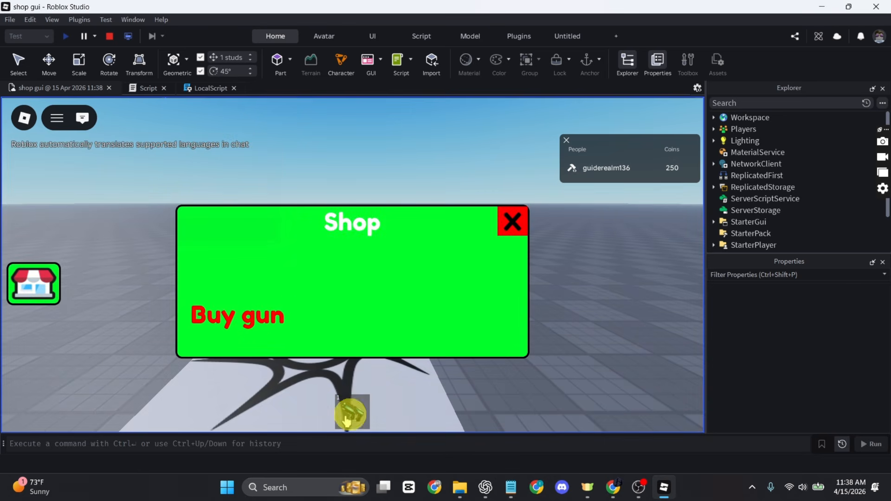
click(510, 230)
Equip the purchased gun and fire lasers at the ground
right_drag(585, 249, 581, 249)
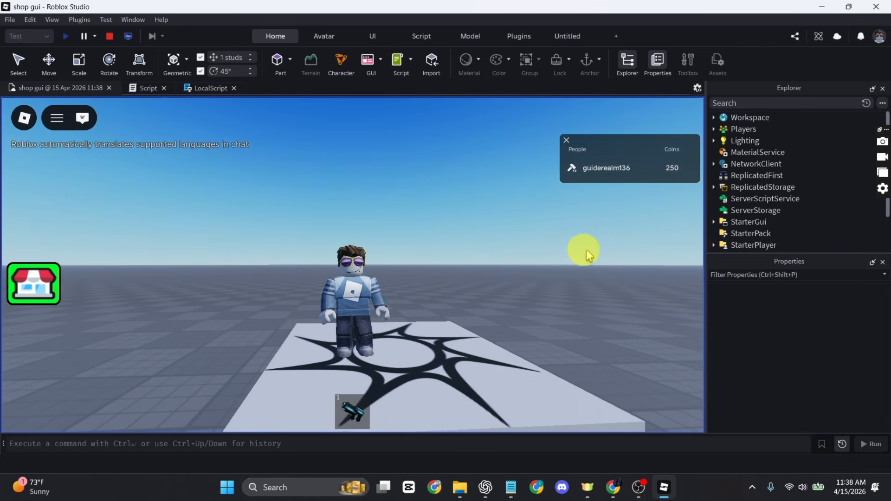
click(352, 413)
right_drag(509, 302, 490, 299)
click(471, 285)
click(218, 273)
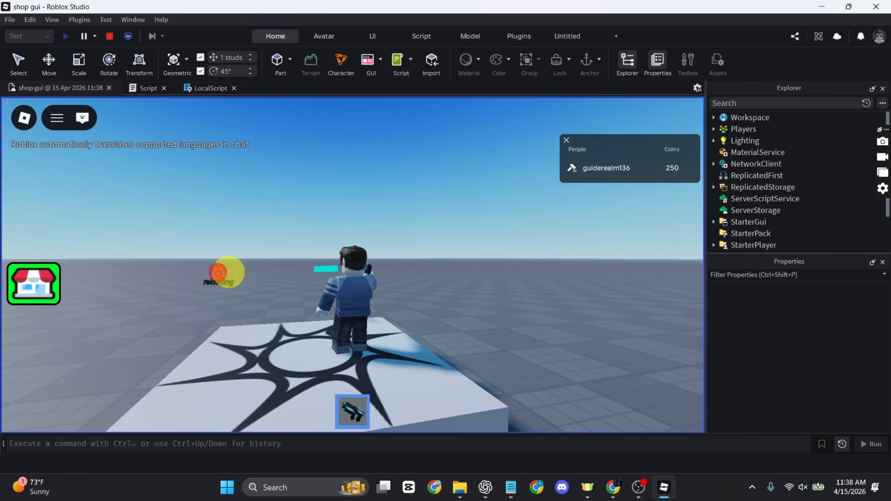
click(419, 259)
Mute the sound and keep firing the laser gun at new spots, including to the right
key(XF86AudioMute)
click(430, 272)
click(193, 278)
click(484, 285)
click(613, 279)
click(651, 269)
click(619, 272)
Run forward, zoom into first-person view and fire the gun again
key(w)
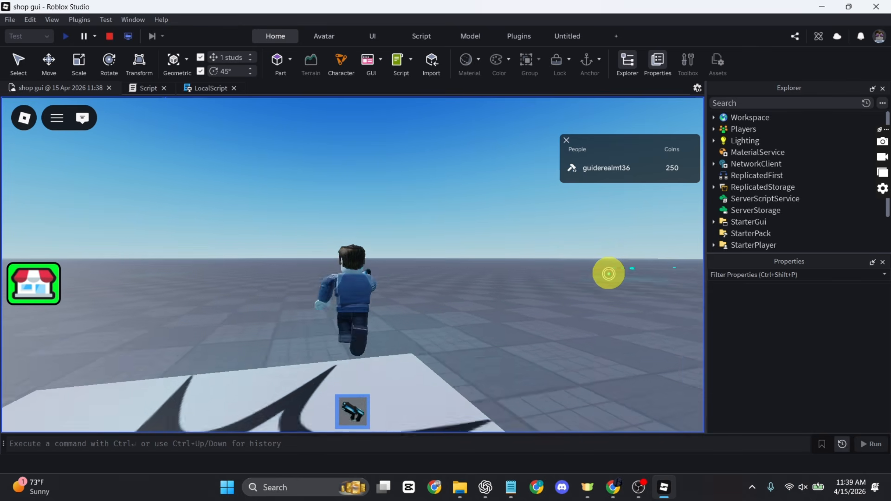
scroll(423, 281, up, 5)
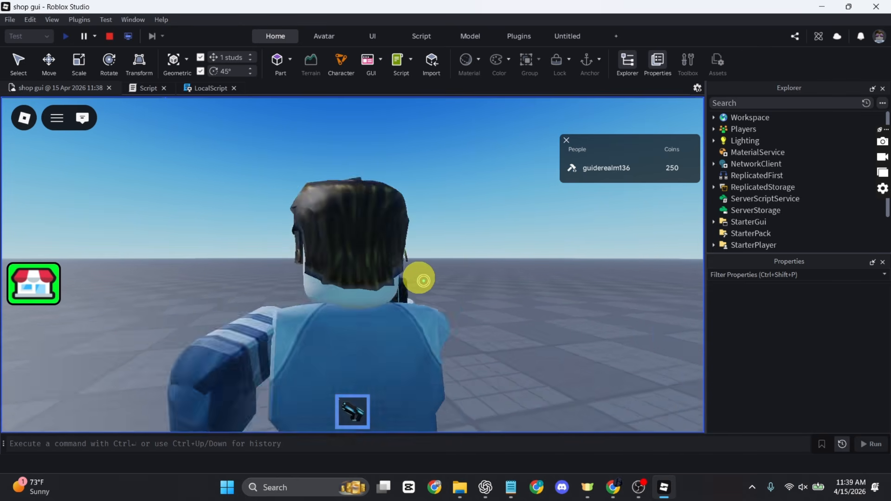
scroll(423, 281, up, 3)
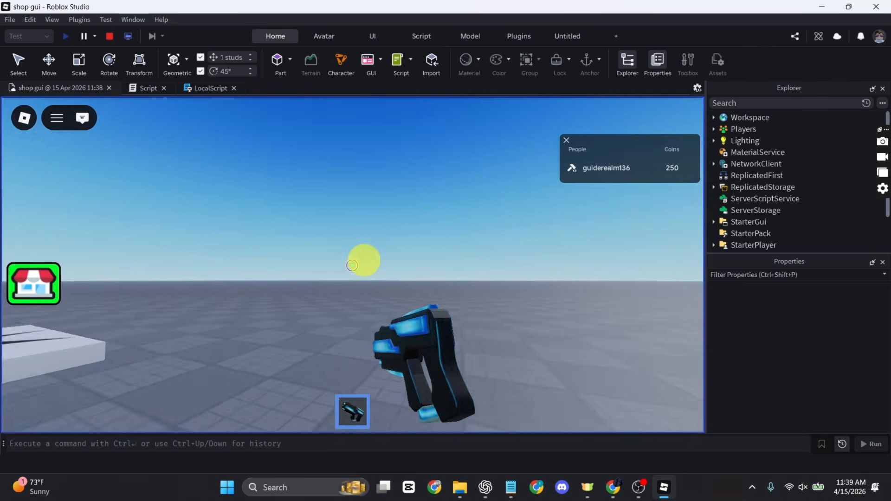
click(353, 265)
click(352, 265)
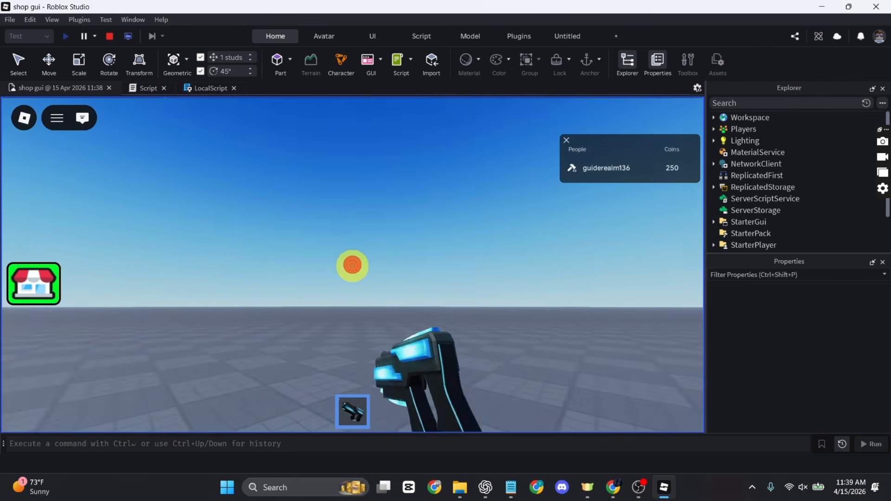